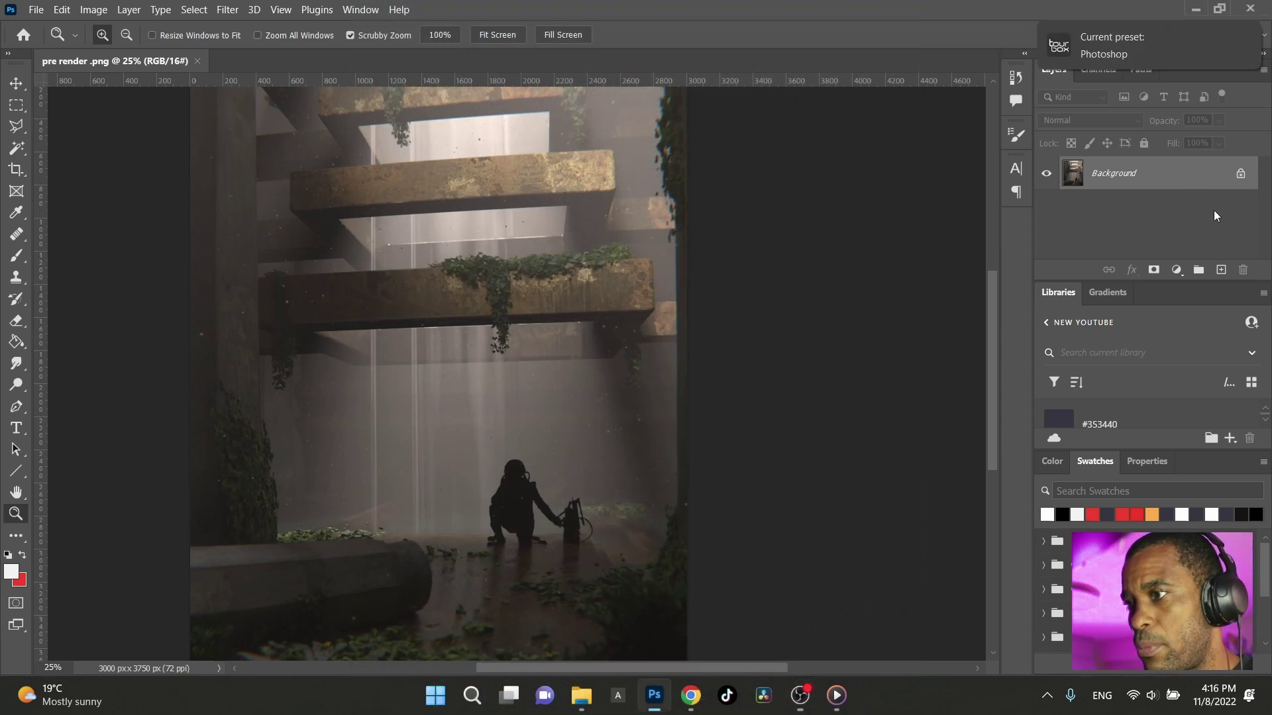
Step: Duplicate the Background layer twice and select the top copy
left_click_drag(1222, 267, 1222, 267)
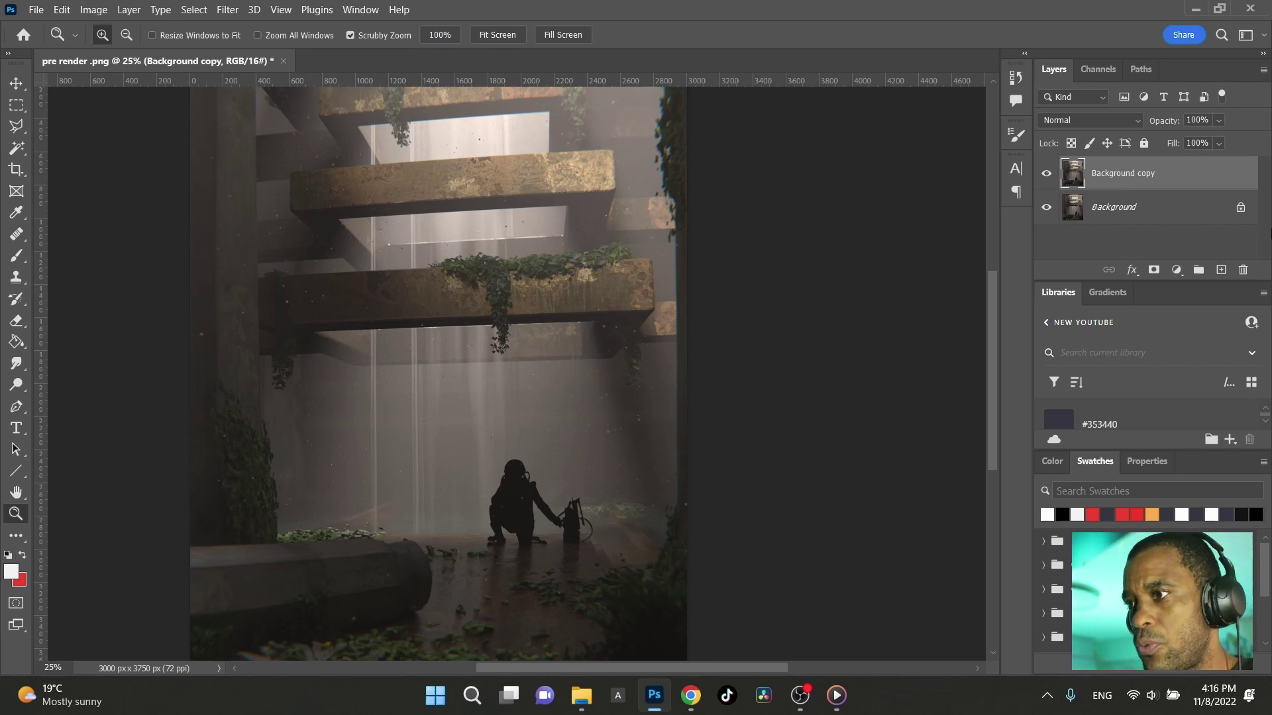
left_click_drag(1073, 176, 1080, 239)
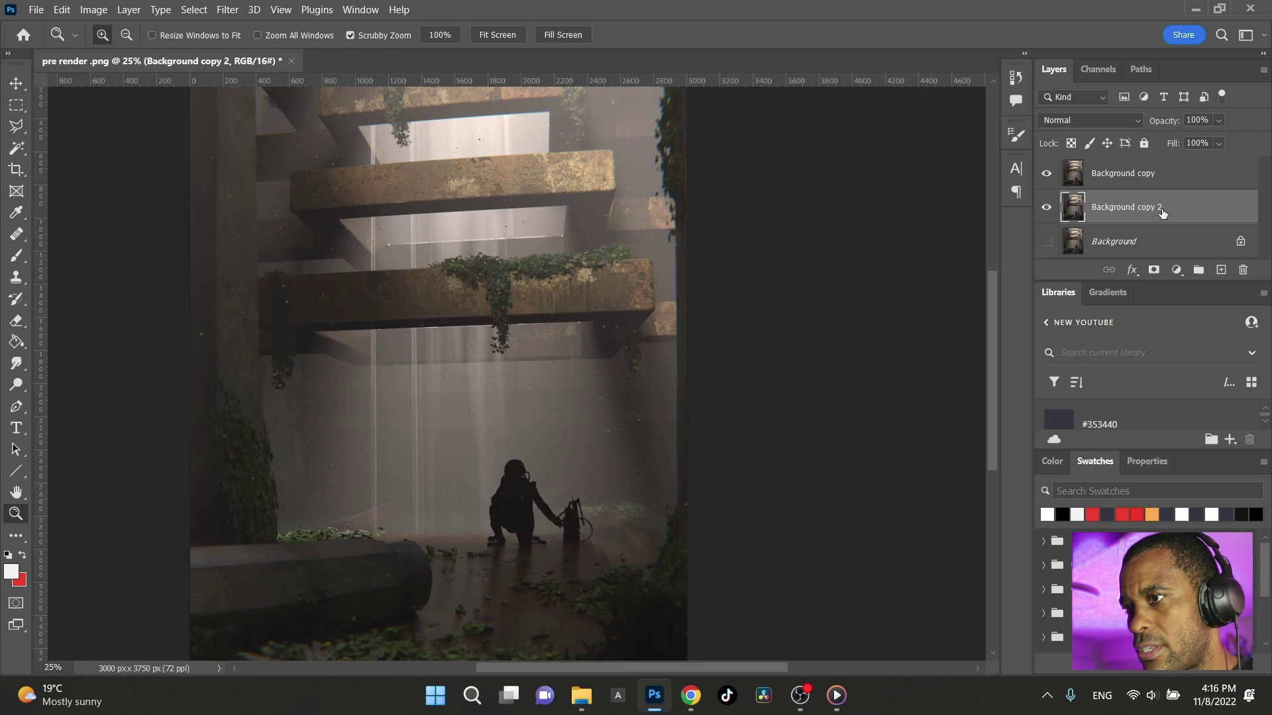
left_click(1145, 189)
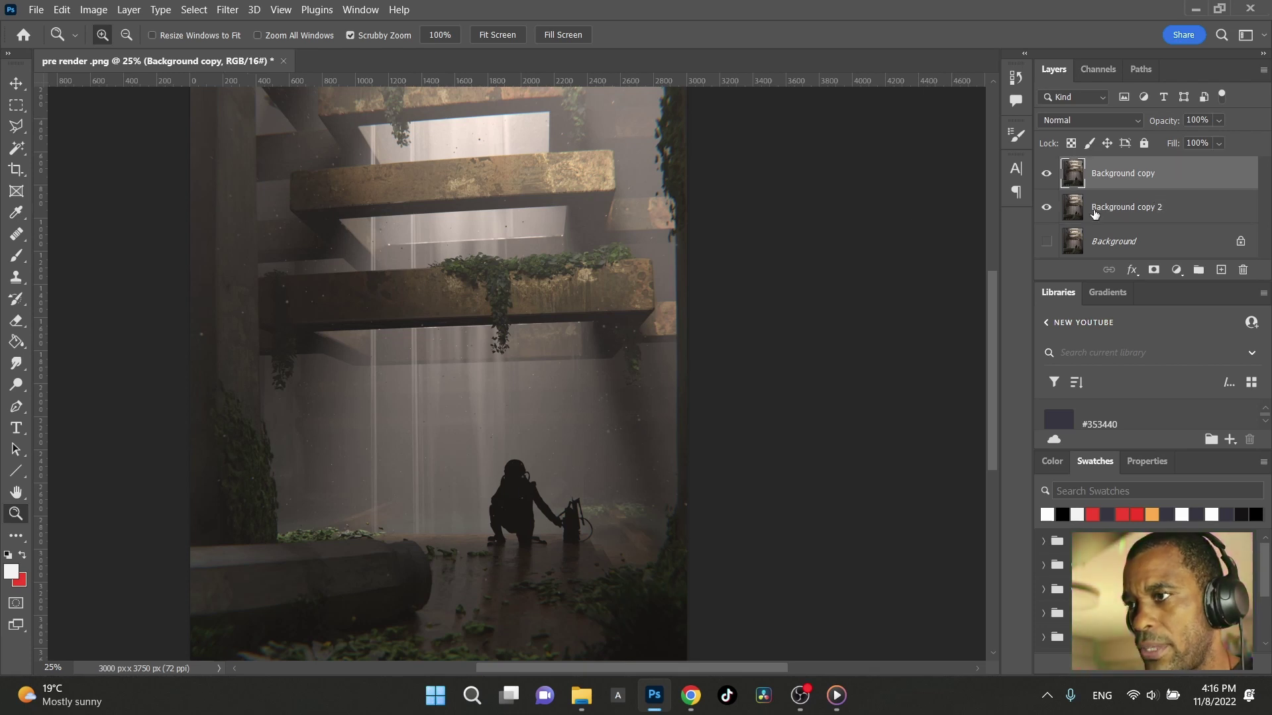
Step: Apply Lens Blur with radius 15 to the top copy
left_click(229, 11)
mouse_move(288, 206)
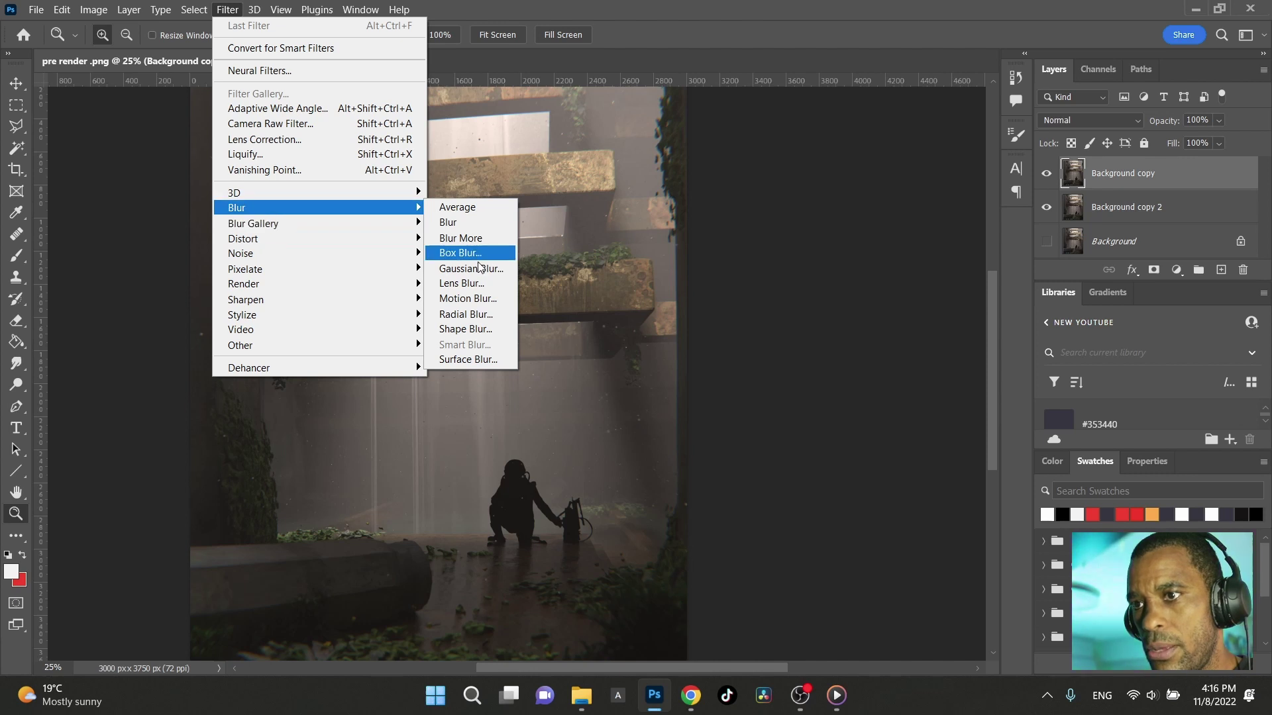
left_click(500, 299)
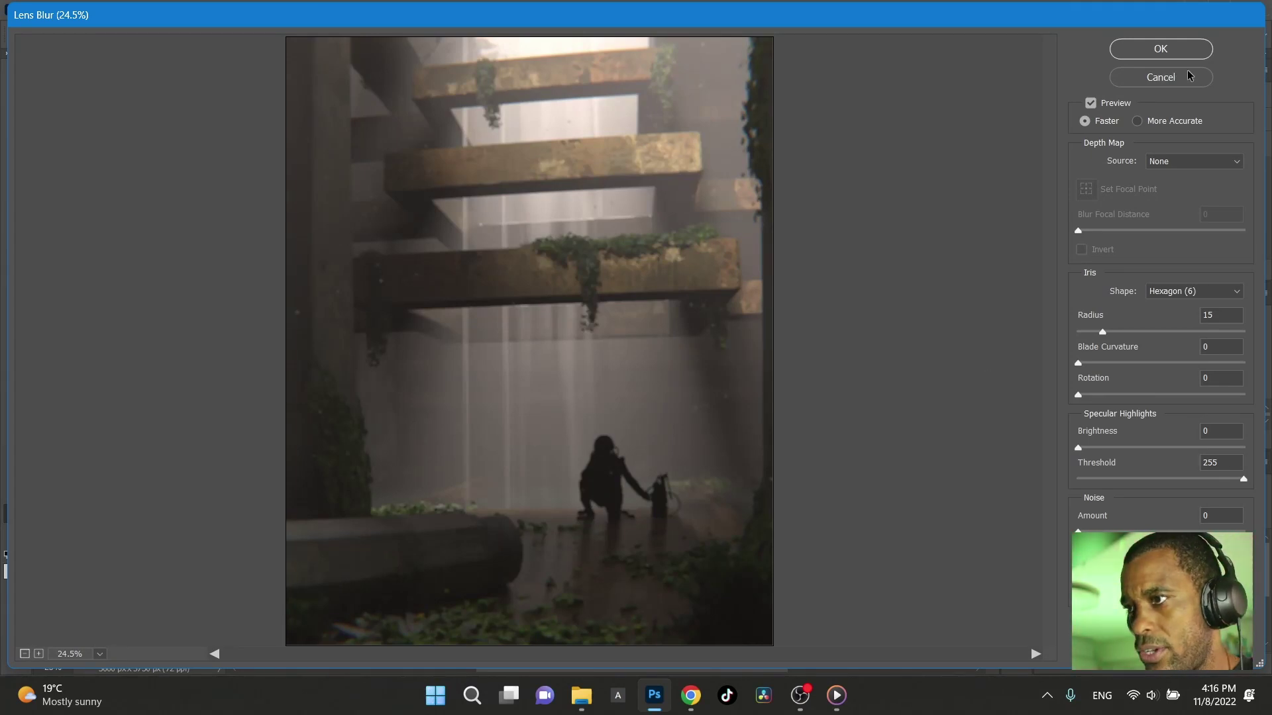
left_click(1182, 49)
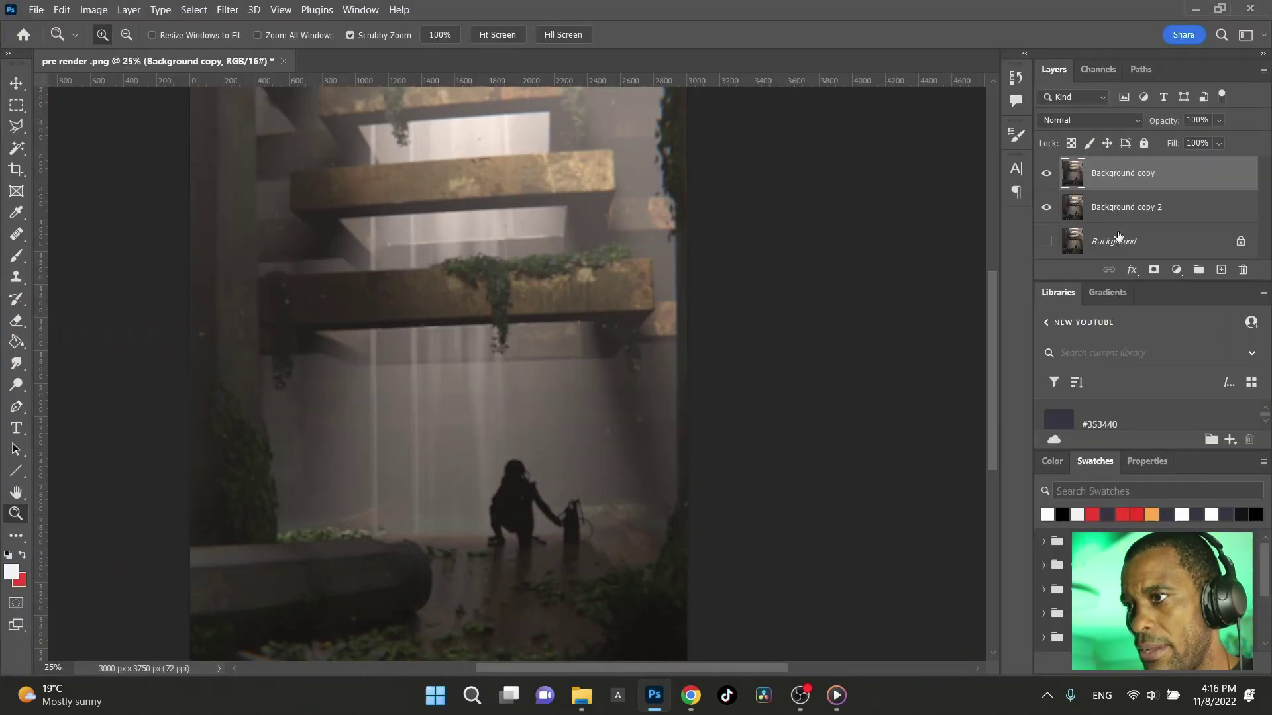
Step: Set the blurred copy to Screen blending and paint its mask black over the stairs
left_click(1135, 122)
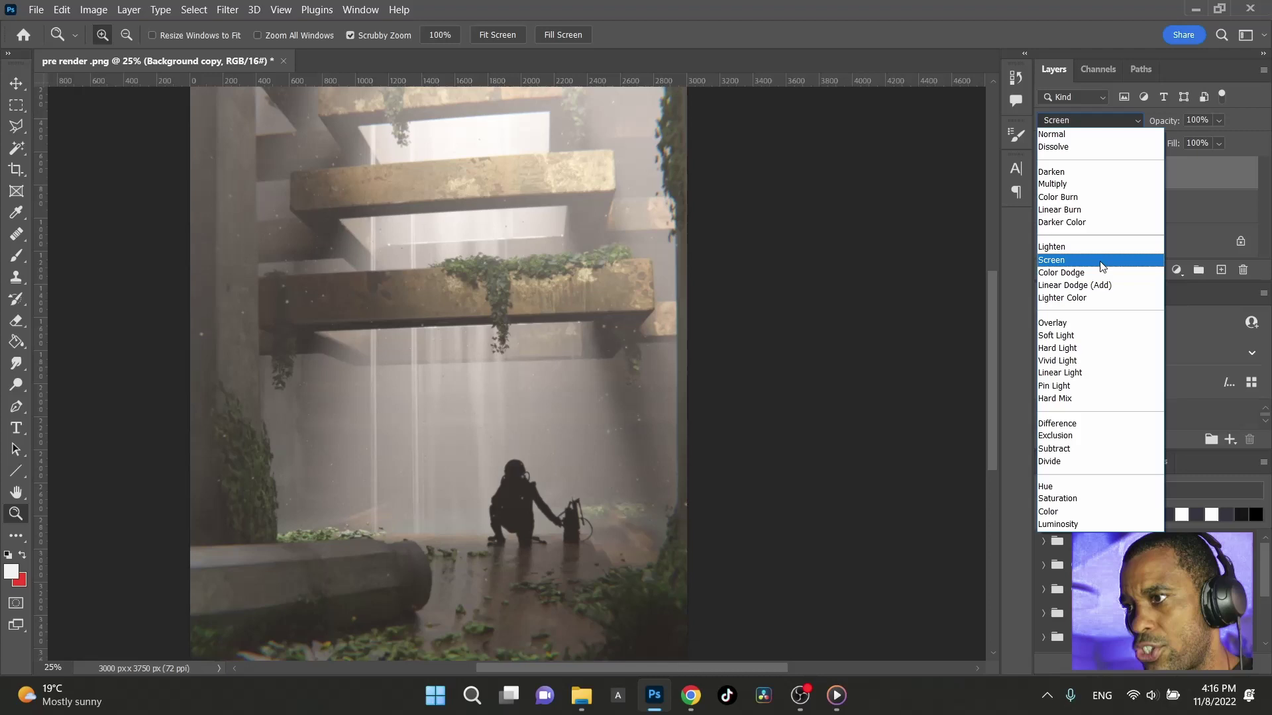
left_click(1102, 263)
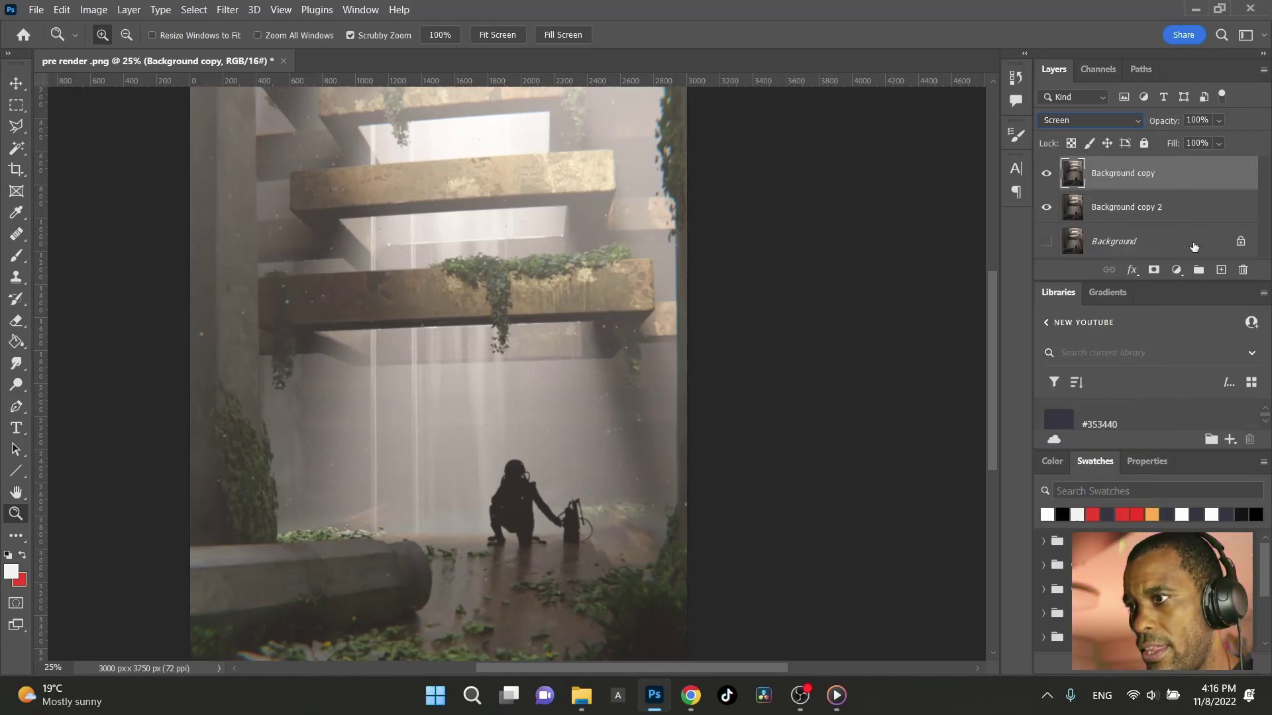
left_click(1155, 270)
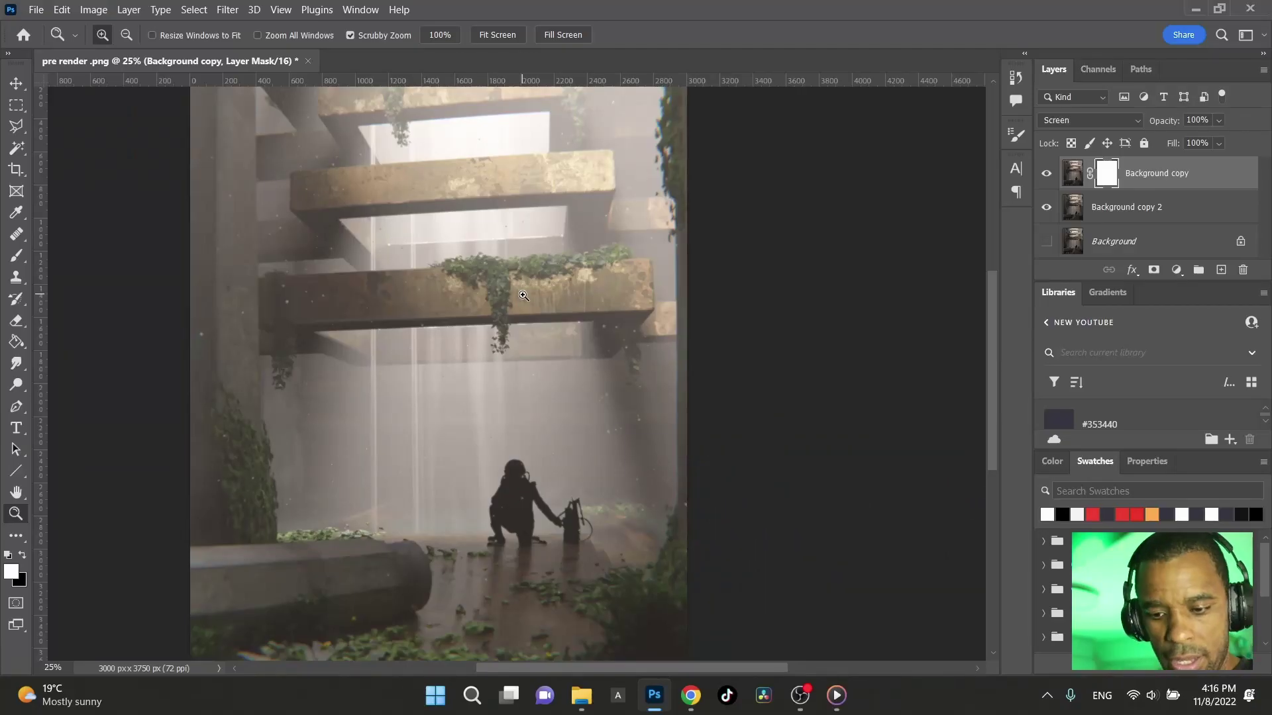
key("b")
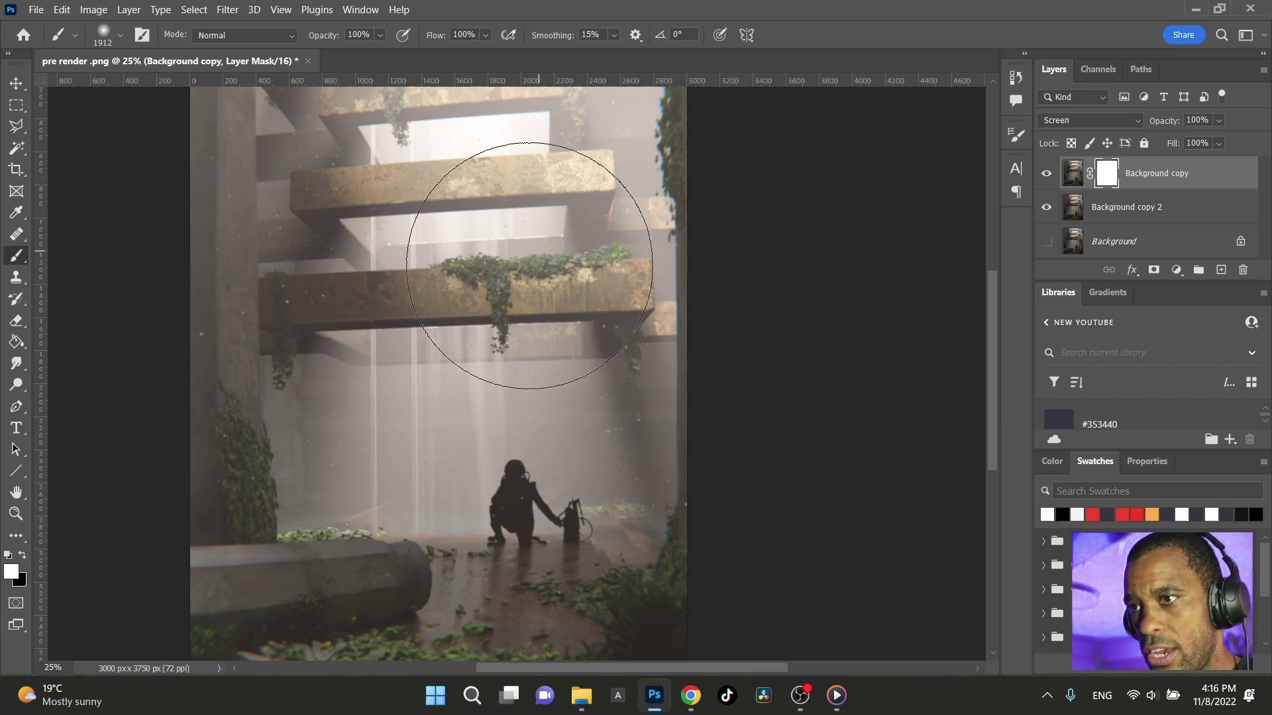
key("x")
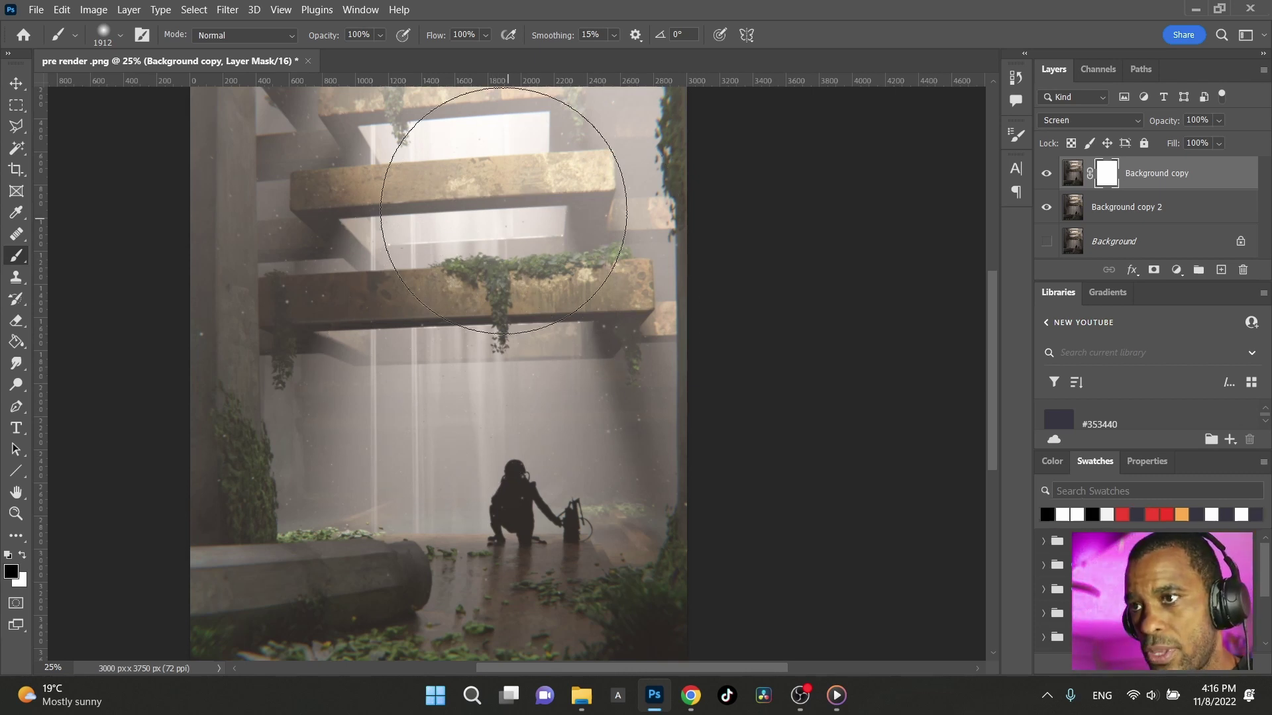
mouse_move(503, 210)
left_mouse_down()
mouse_move(457, 229)
mouse_move(454, 355)
mouse_move(476, 466)
mouse_move(460, 534)
mouse_move(539, 284)
mouse_move(375, 192)
mouse_move(376, 483)
mouse_move(445, 545)
mouse_move(506, 108)
mouse_move(426, 196)
mouse_move(338, 431)
mouse_move(400, 511)
mouse_move(473, 424)
mouse_move(412, 392)
mouse_move(468, 227)
left_mouse_up()
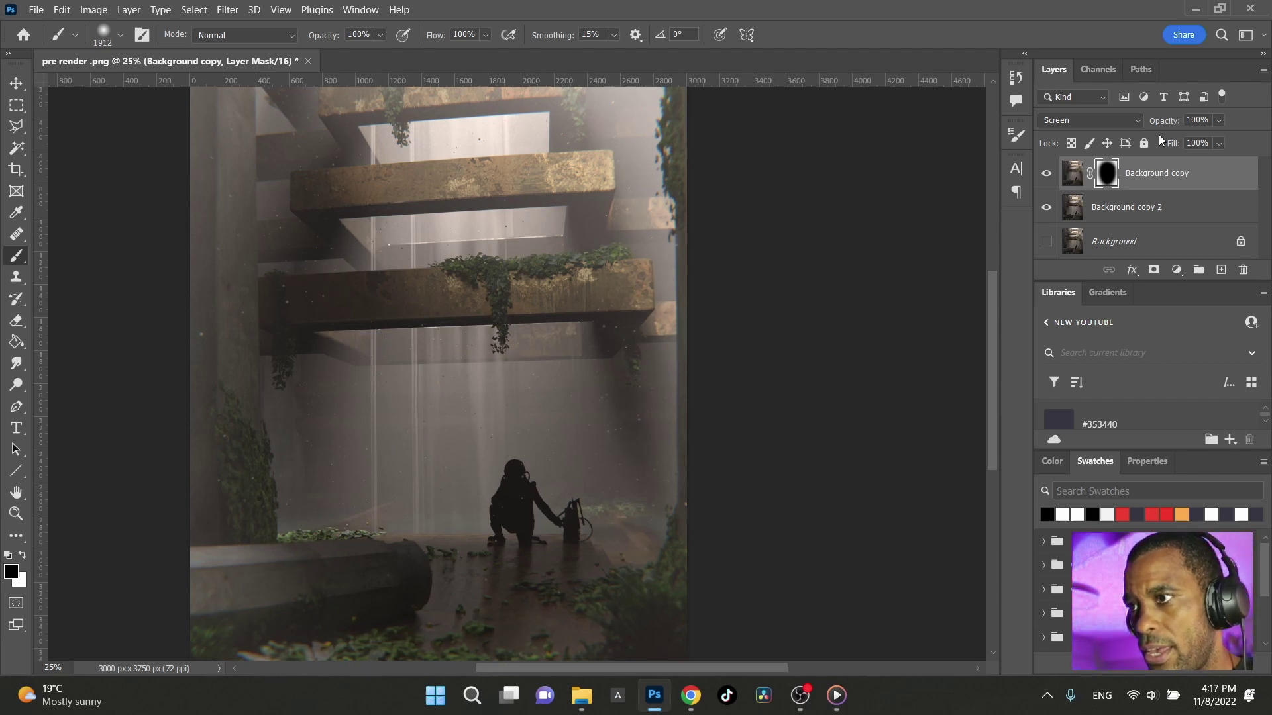
Step: Preview other blend modes, keep Screen, and lower the glow layer to 38% opacity
left_click(1119, 121)
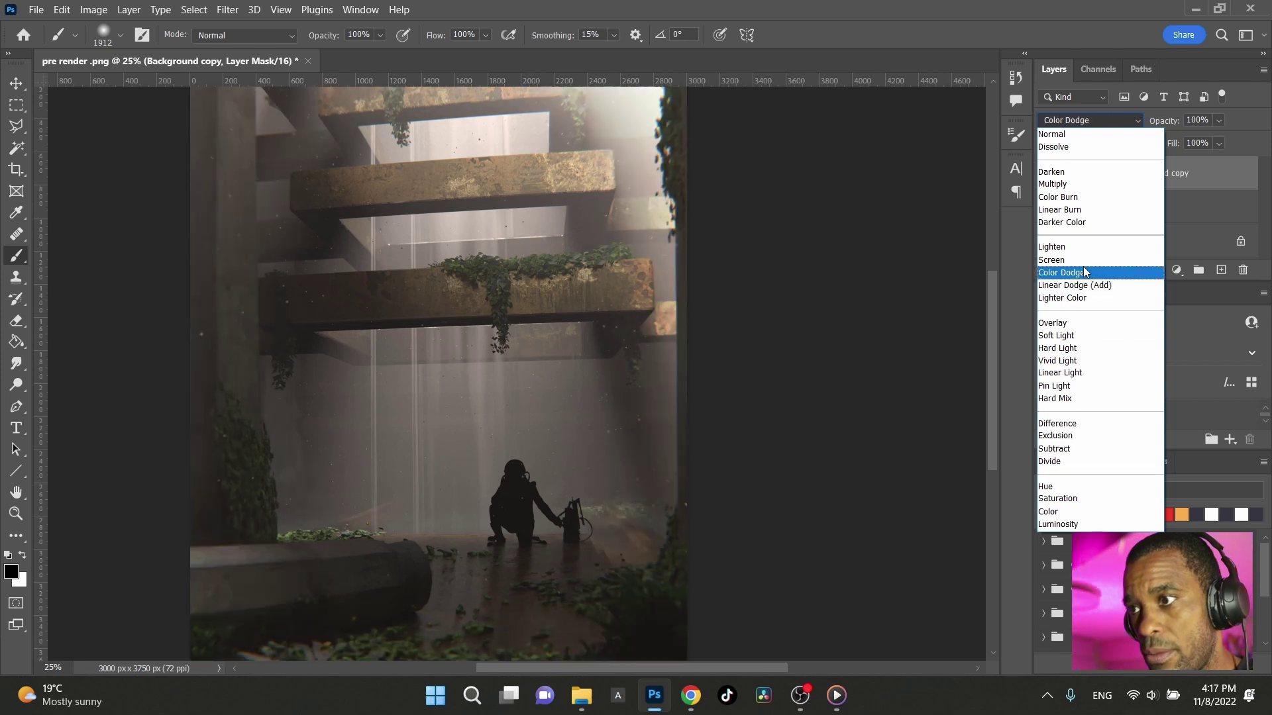
left_click(1056, 259)
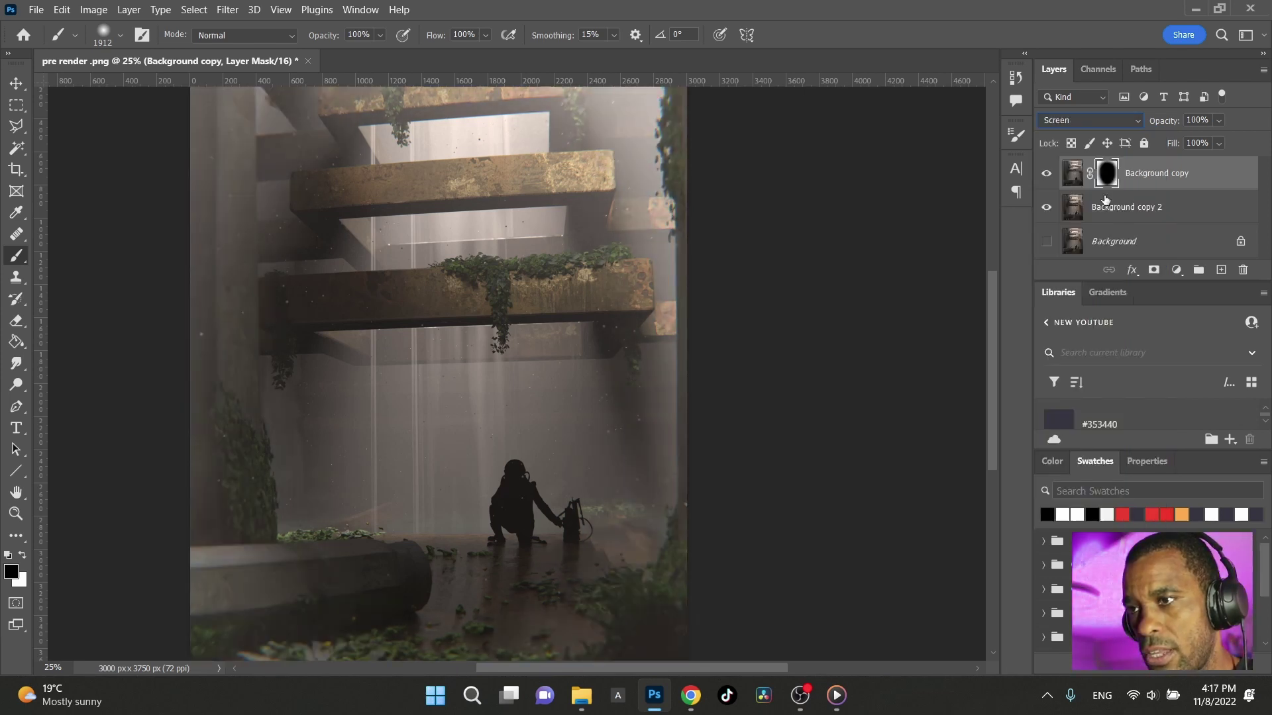
left_click(1218, 142)
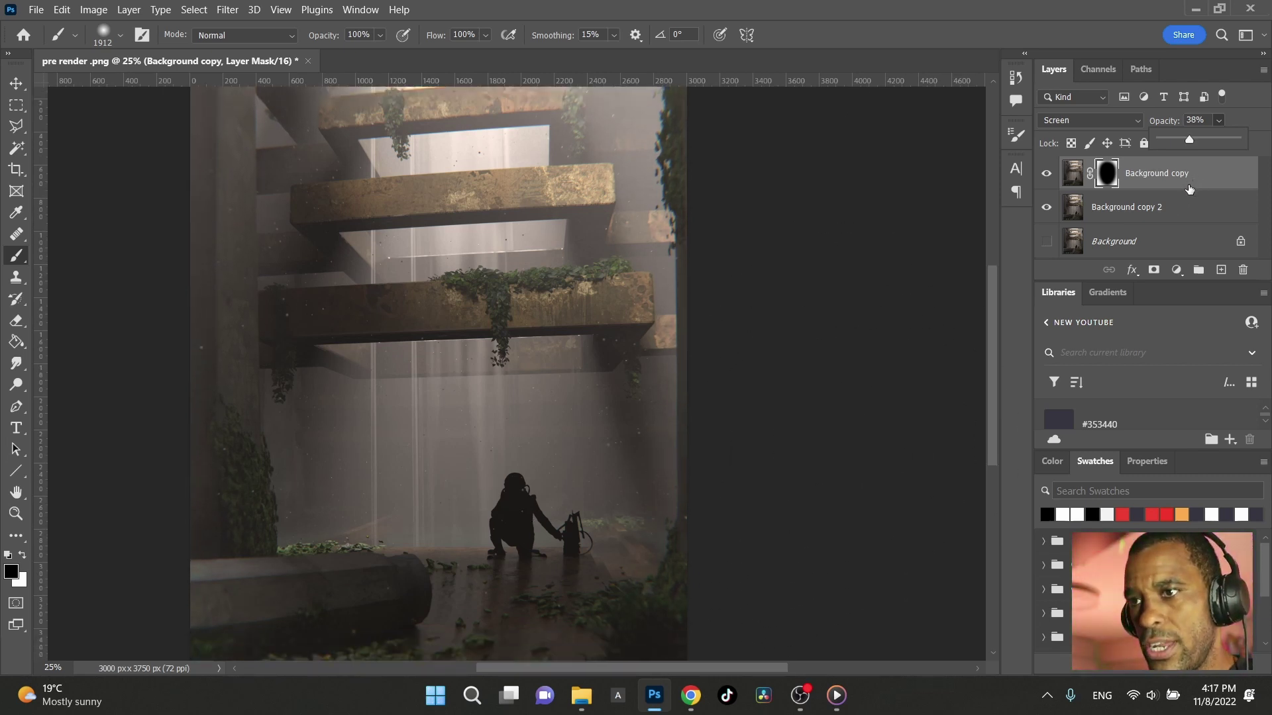
Step: Stamp all visible layers into a new Layer 1 and open Camera Raw Filter on it
left_click(1189, 217)
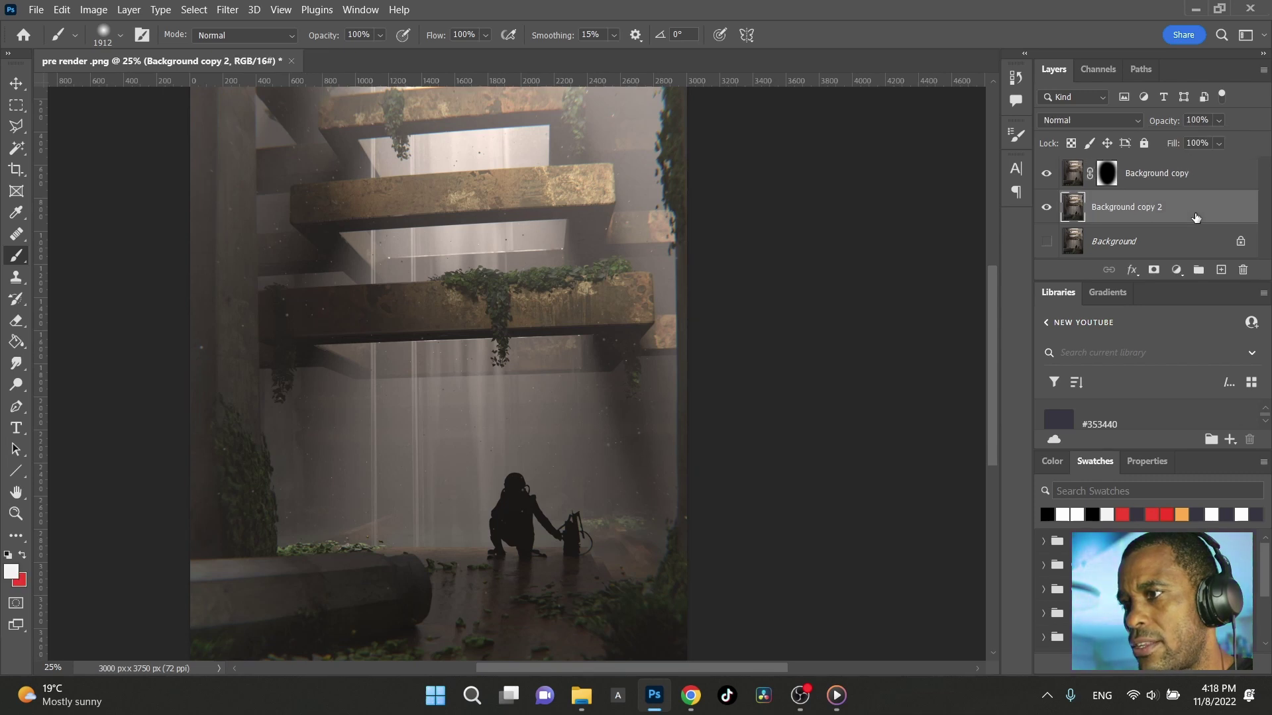
left_click(1196, 176)
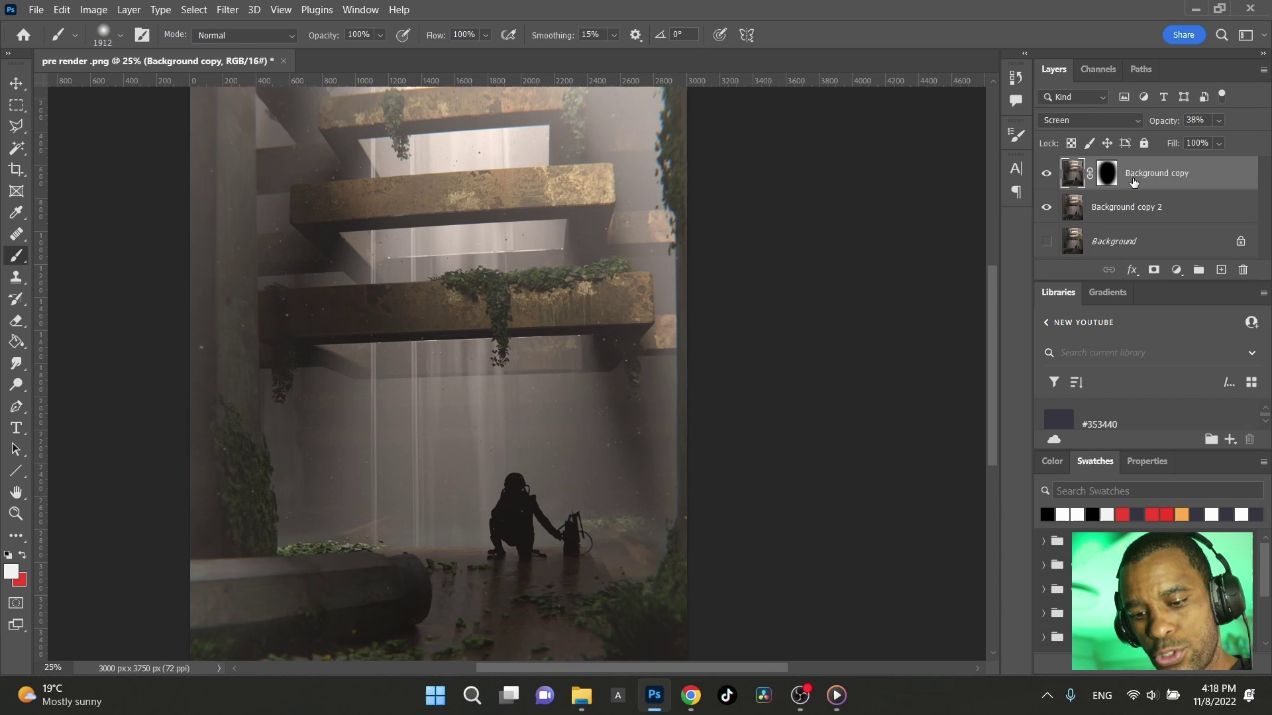
key("ctrl+shift+alt+n")
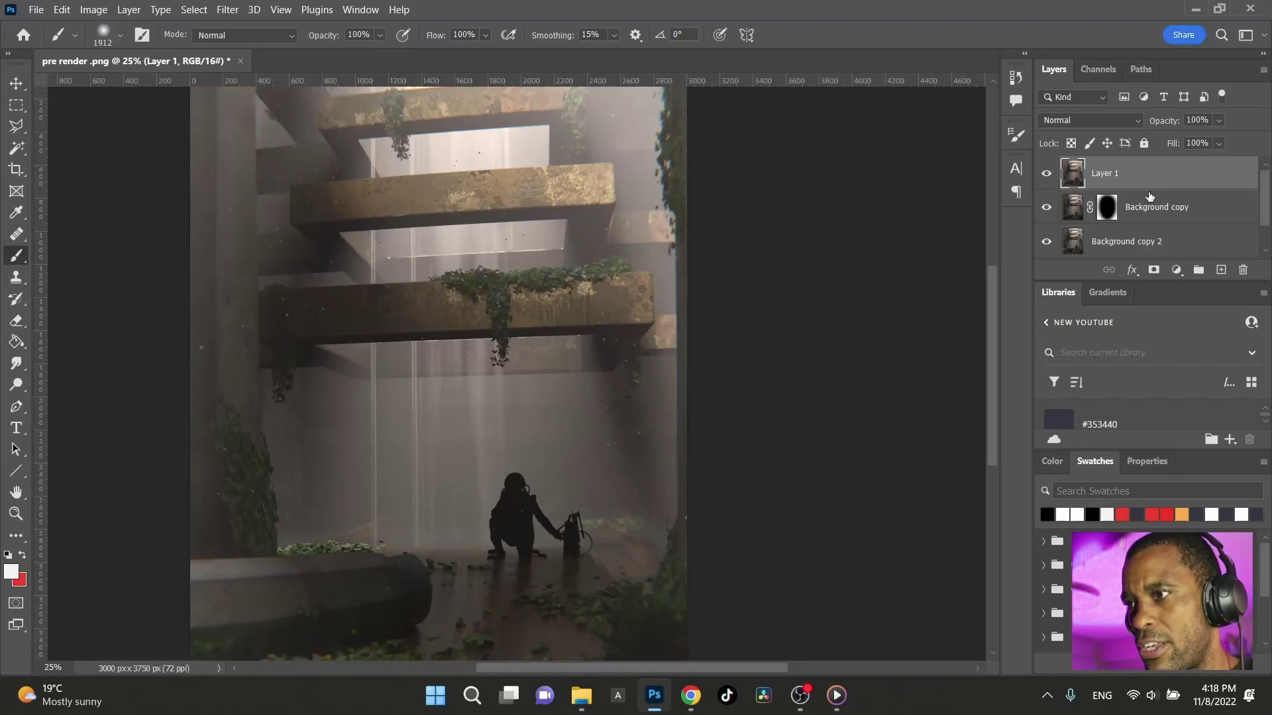
left_click(226, 11)
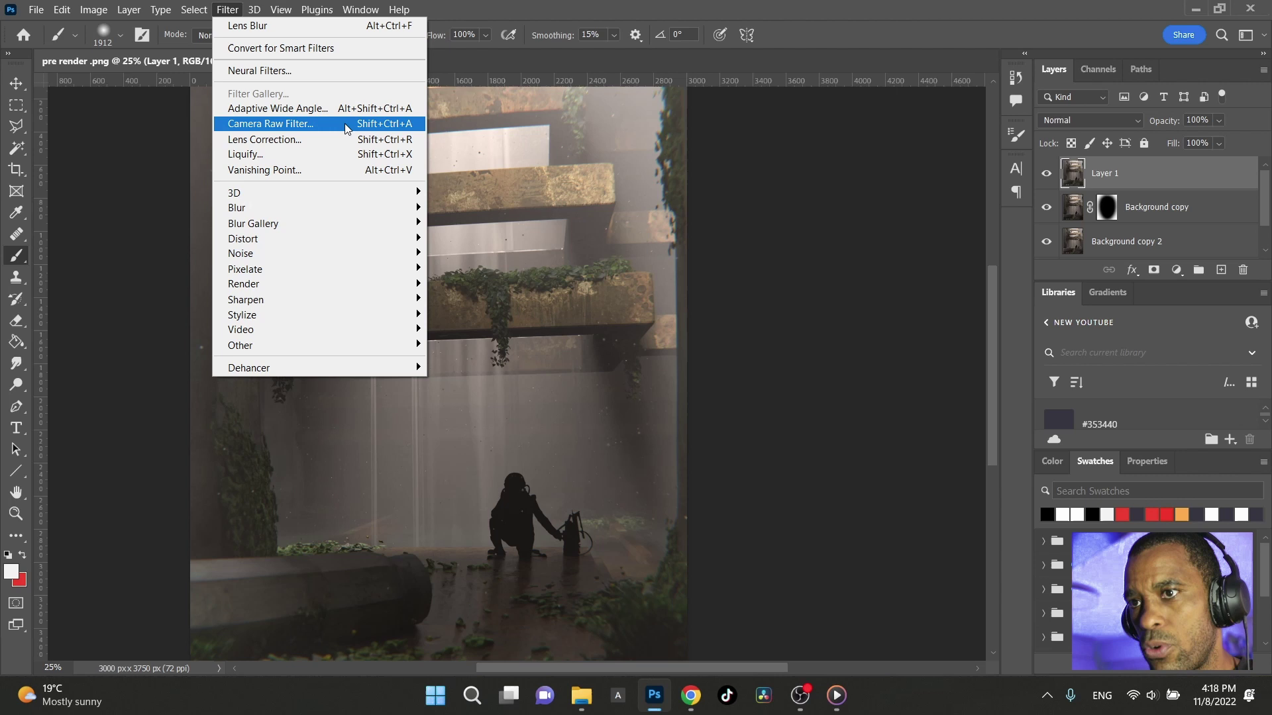
left_click(344, 123)
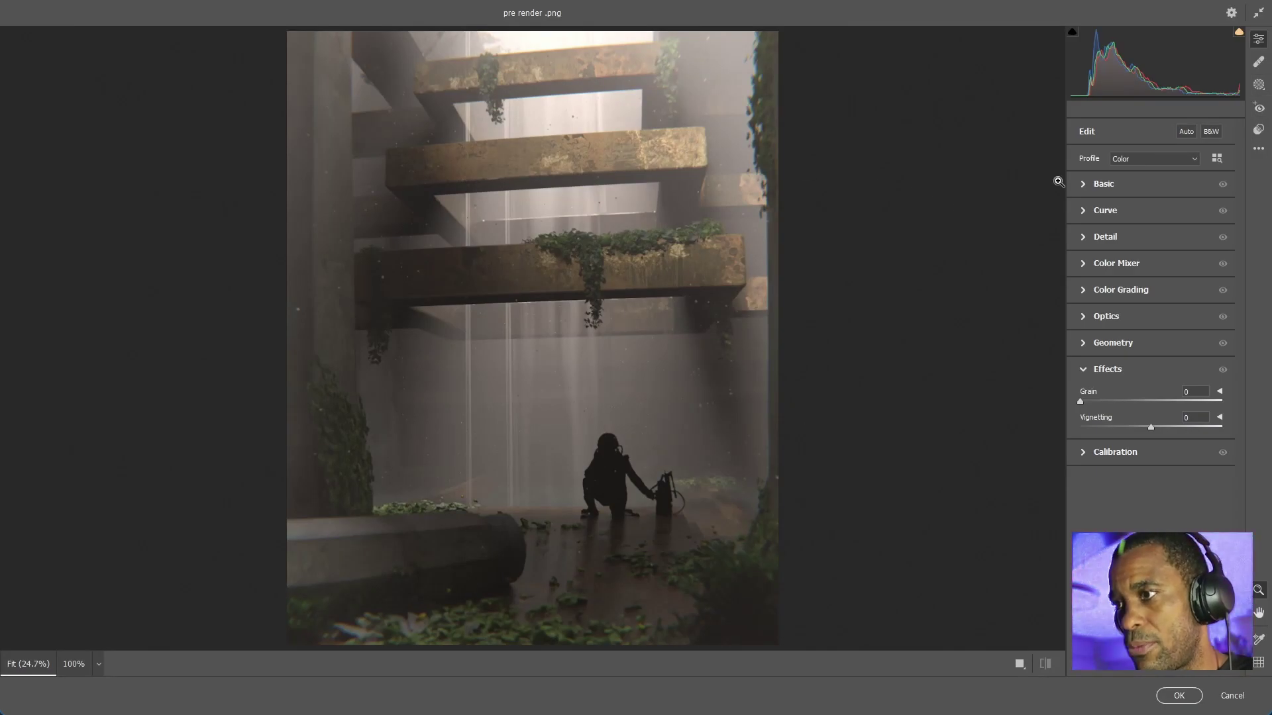
Step: In Basic, set Temperature -16, Tint -15, Contrast +10, Highlights +4, Shadows -26, Whites +34
left_click(1090, 188)
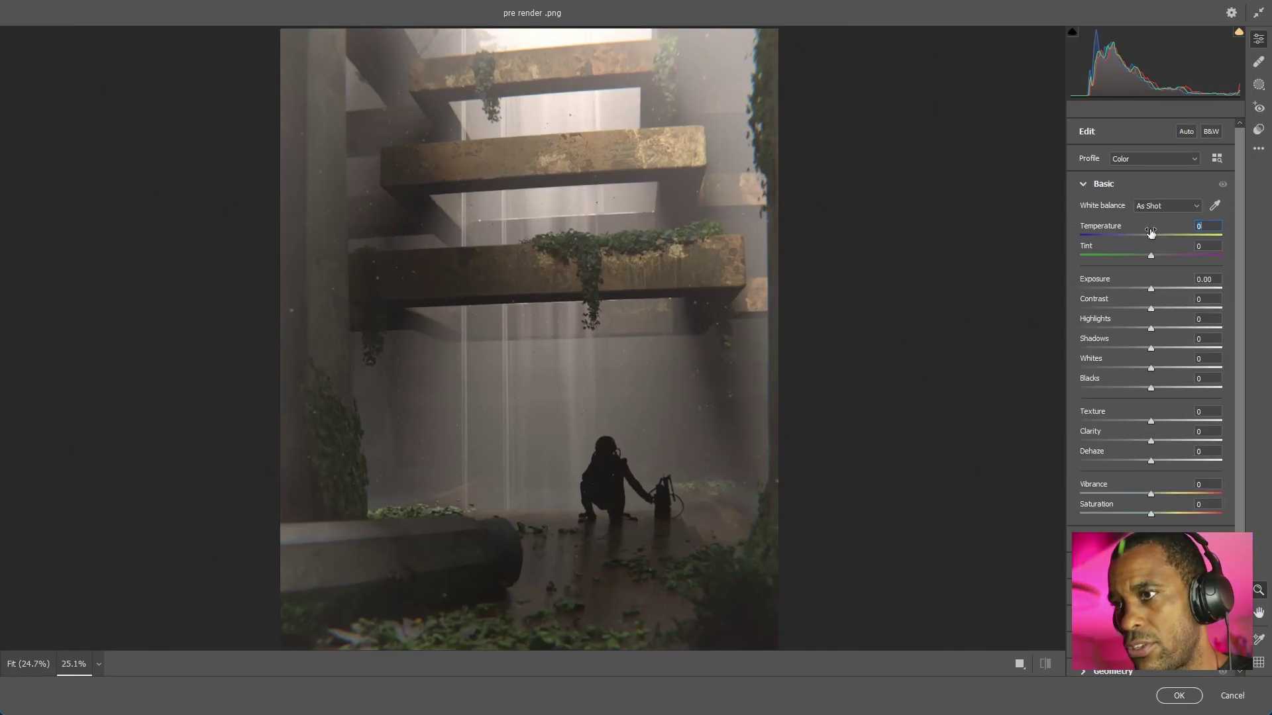
mouse_move(1150, 235)
left_mouse_down()
mouse_move(1169, 231)
mouse_move(1111, 247)
mouse_move(1139, 247)
left_mouse_up()
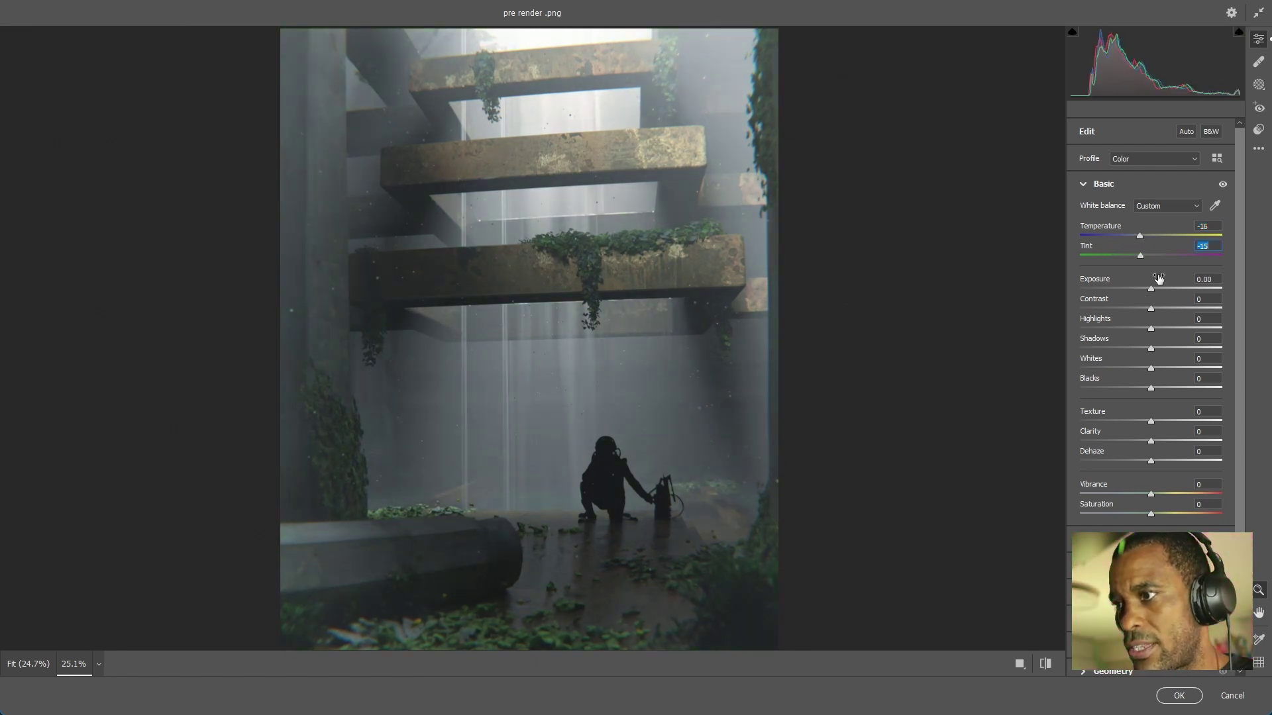
key("Up")
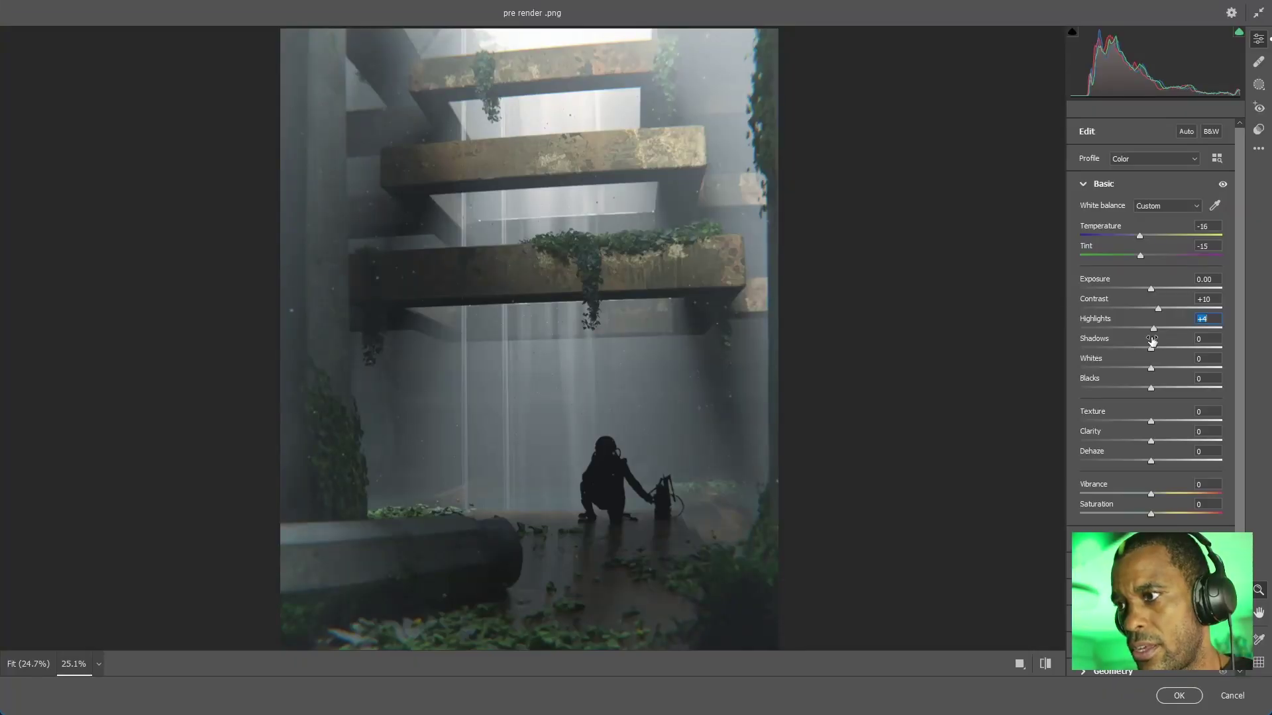
mouse_move(1152, 341)
left_mouse_down()
mouse_move(1128, 341)
mouse_move(1121, 358)
mouse_move(1163, 358)
left_mouse_up()
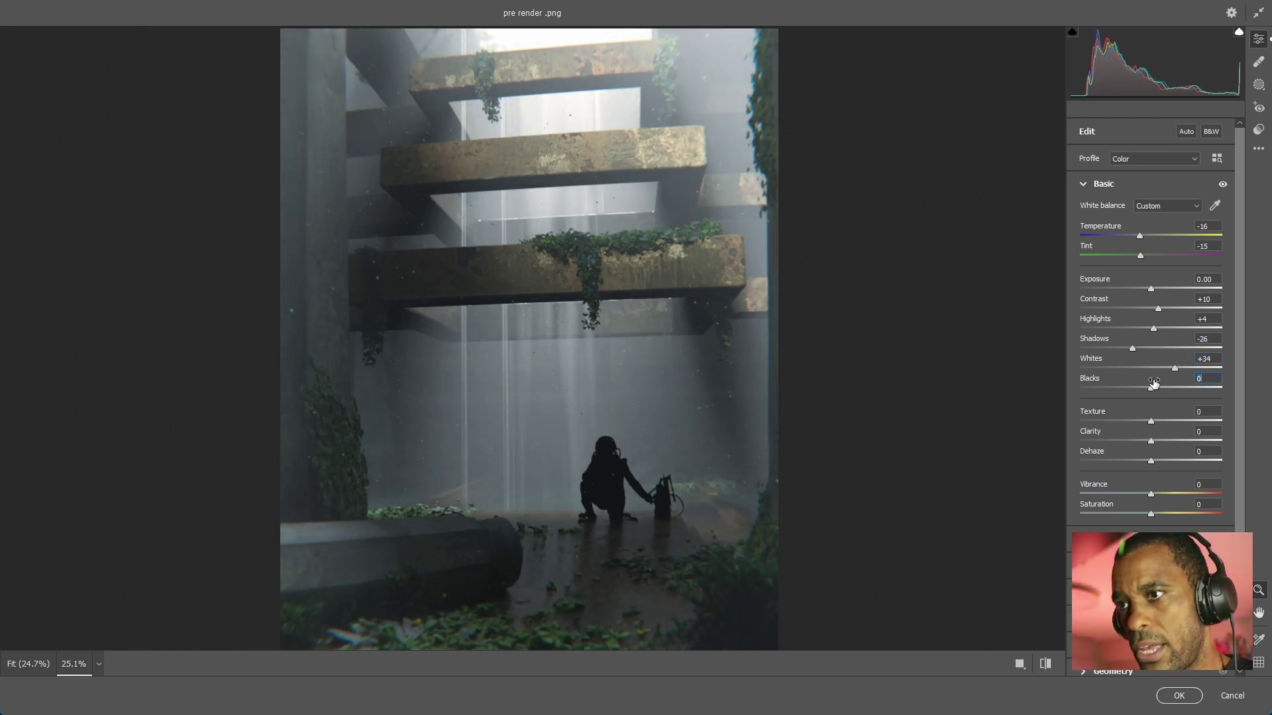
mouse_move(1155, 383)
left_mouse_down()
mouse_move(1135, 398)
mouse_move(1147, 390)
left_mouse_up()
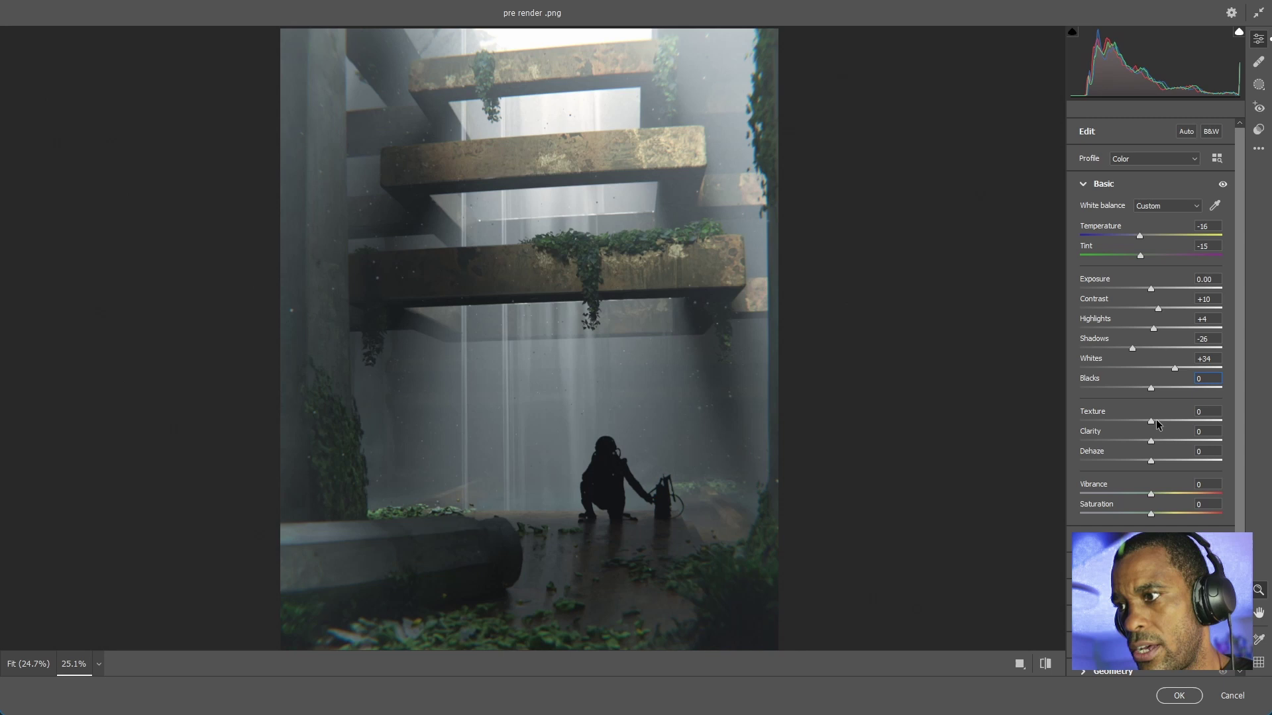
Step: Set Texture +8, Clarity +4, Vibrance +18 and Saturation +19 in the Basic panel
mouse_move(1150, 419)
left_mouse_down()
mouse_move(1189, 415)
mouse_move(1111, 411)
mouse_move(1209, 410)
left_mouse_up()
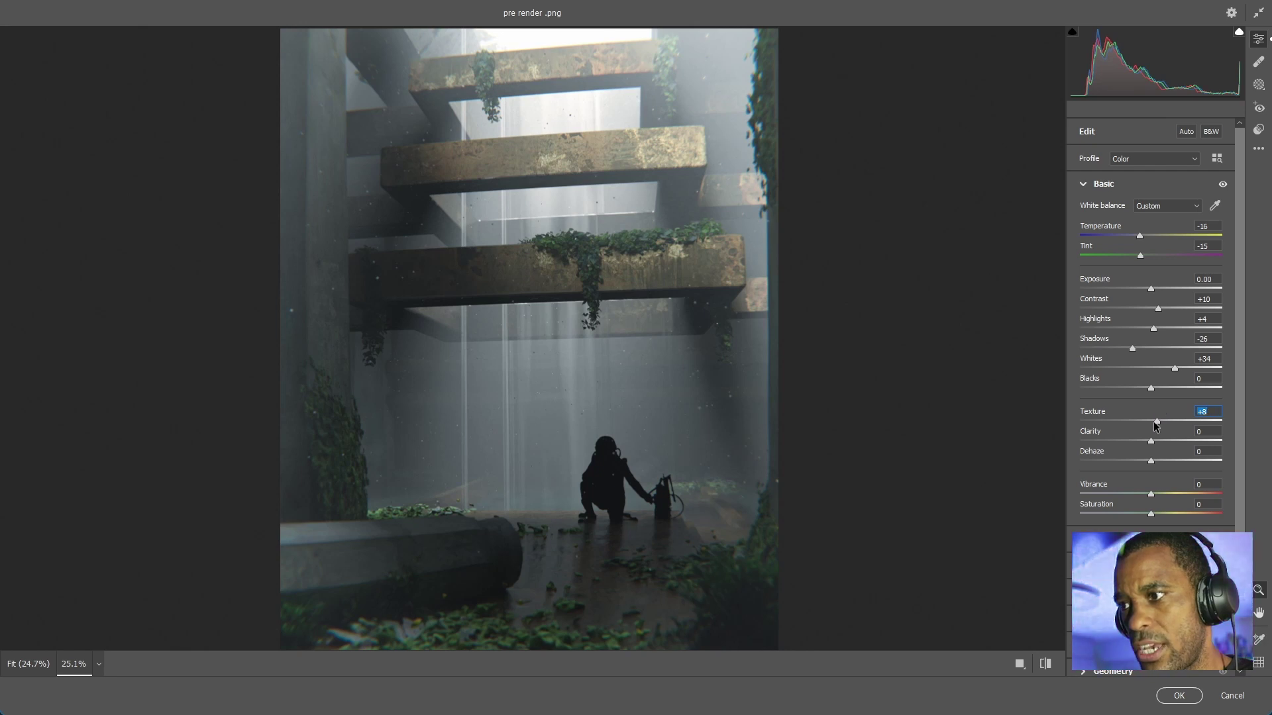
left_click_drag(1148, 435, 1088, 435)
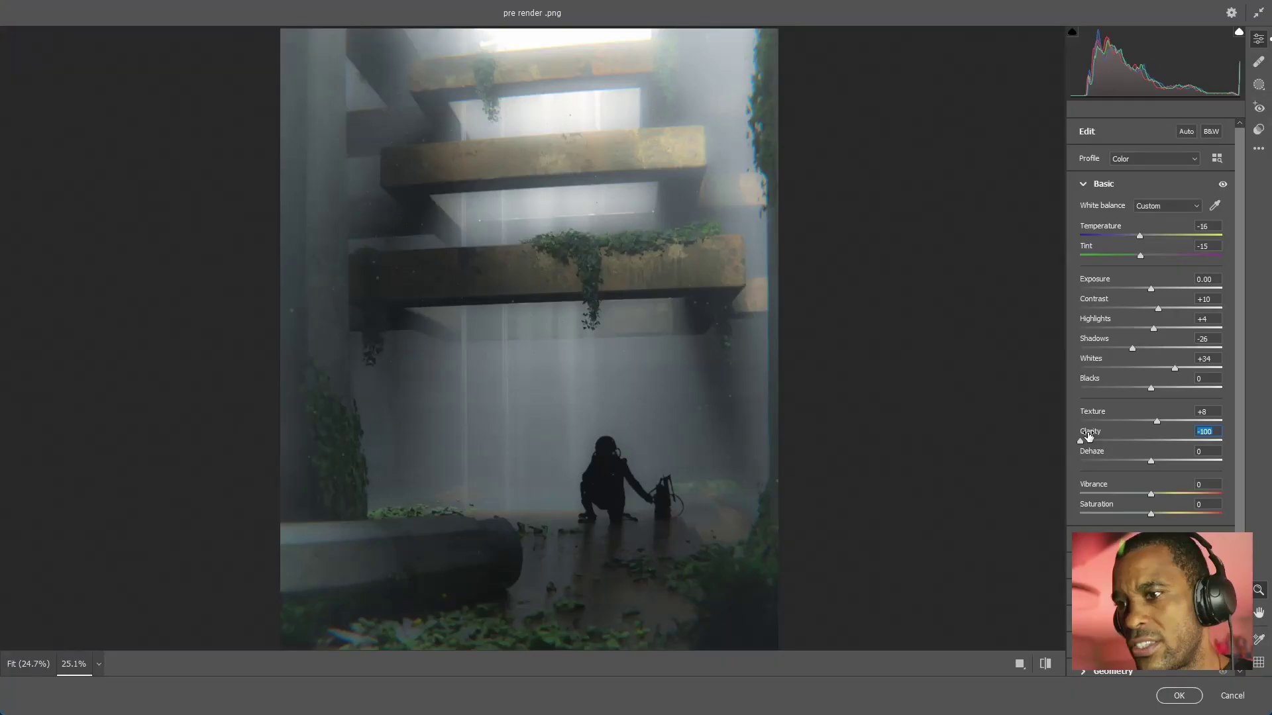
mouse_move(1088, 435)
left_mouse_down()
mouse_move(1214, 435)
mouse_move(1157, 468)
left_mouse_up()
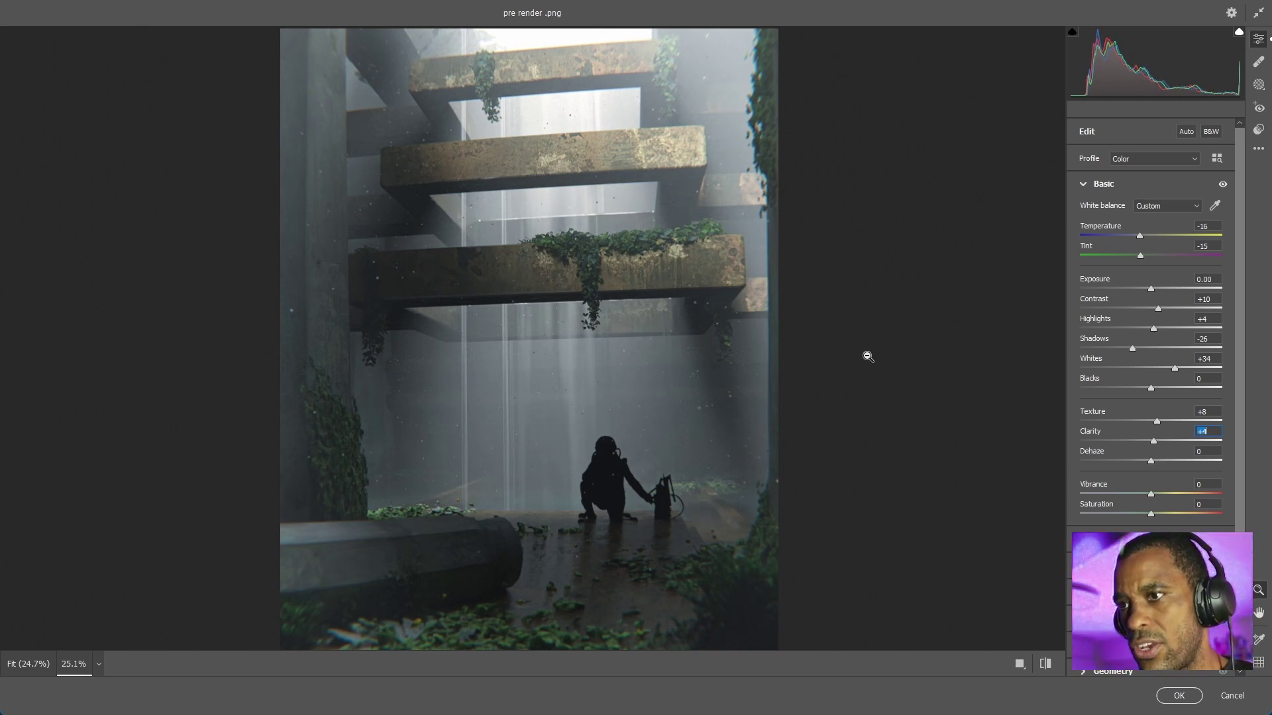
left_click(1141, 489)
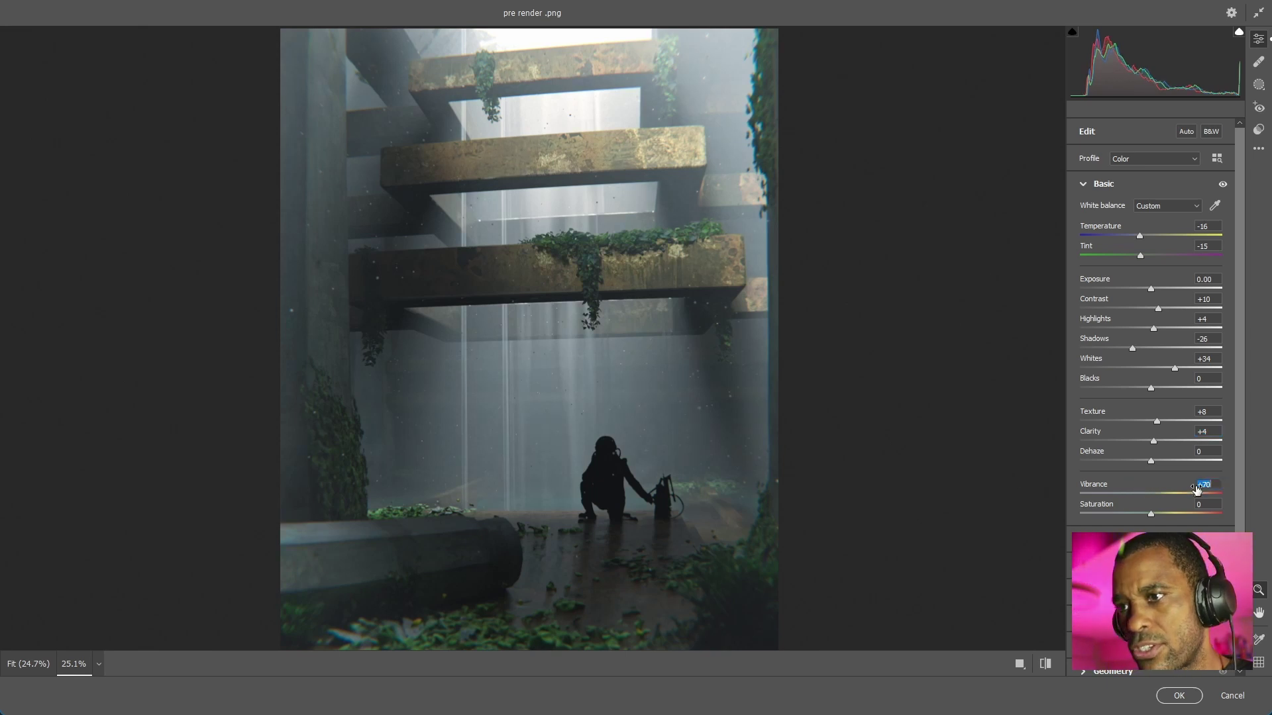
mouse_move(1140, 490)
left_mouse_down()
mouse_move(1217, 489)
mouse_move(1148, 511)
mouse_move(1222, 504)
mouse_move(1174, 522)
left_mouse_up()
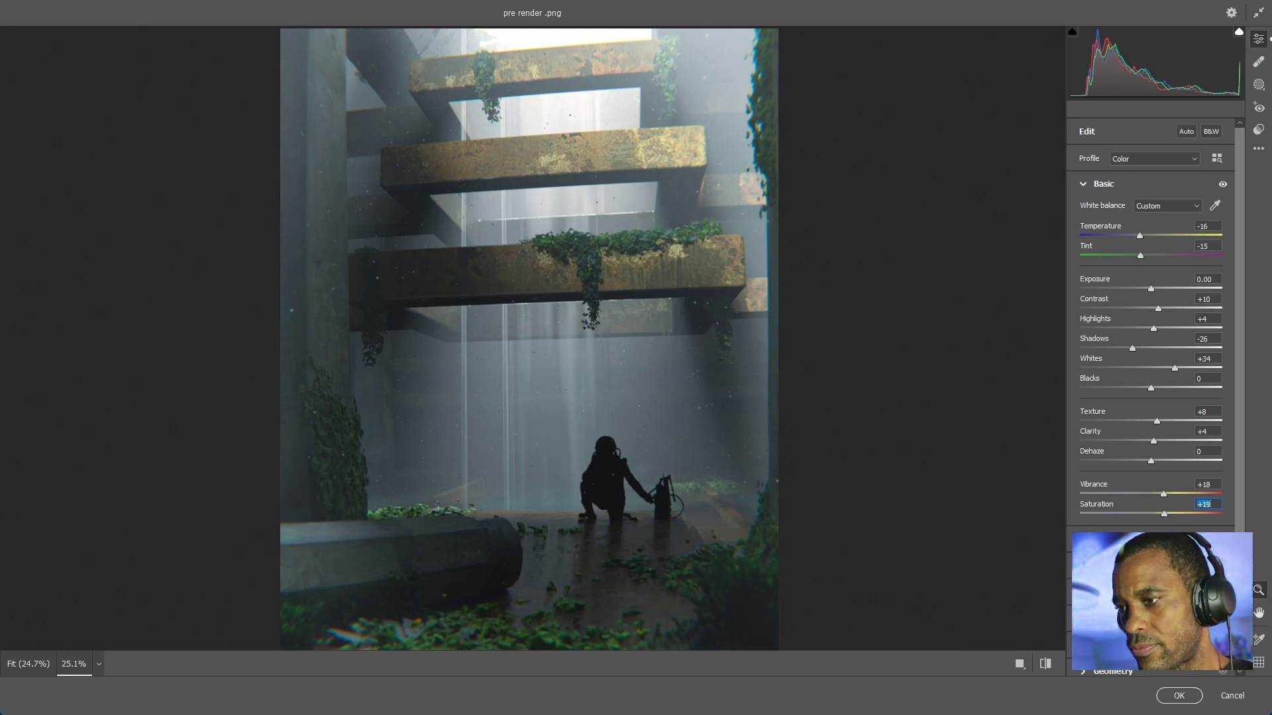
Step: Build an S-curve with Lights +28 and Shadows -25, then lower Whites to +10
left_click(1132, 519)
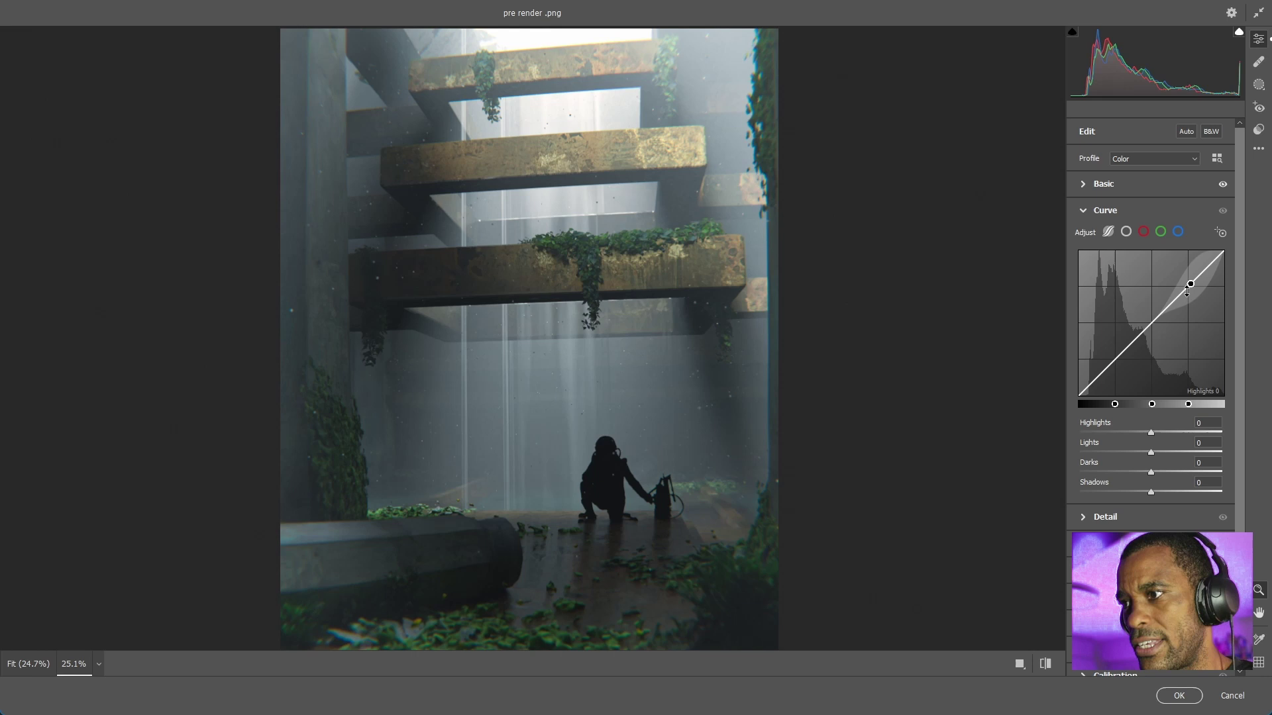
left_click_drag(1186, 287, 1187, 273)
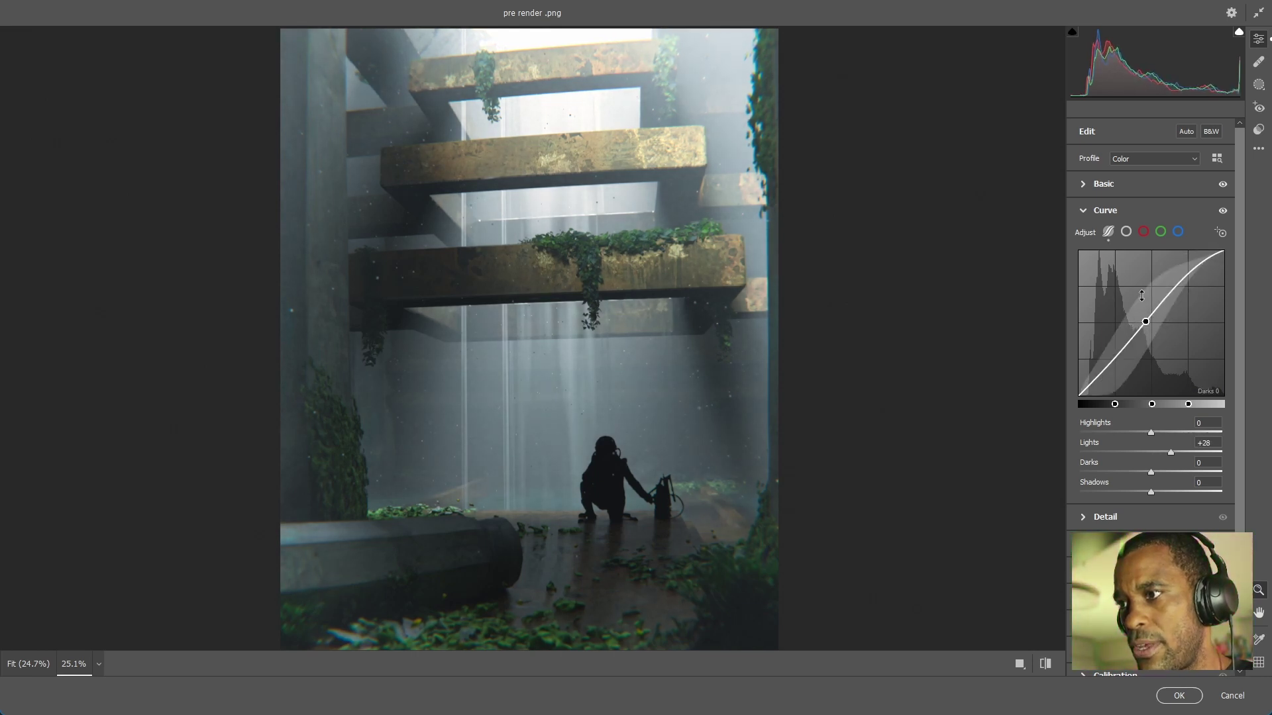
left_click_drag(1116, 356, 1116, 361)
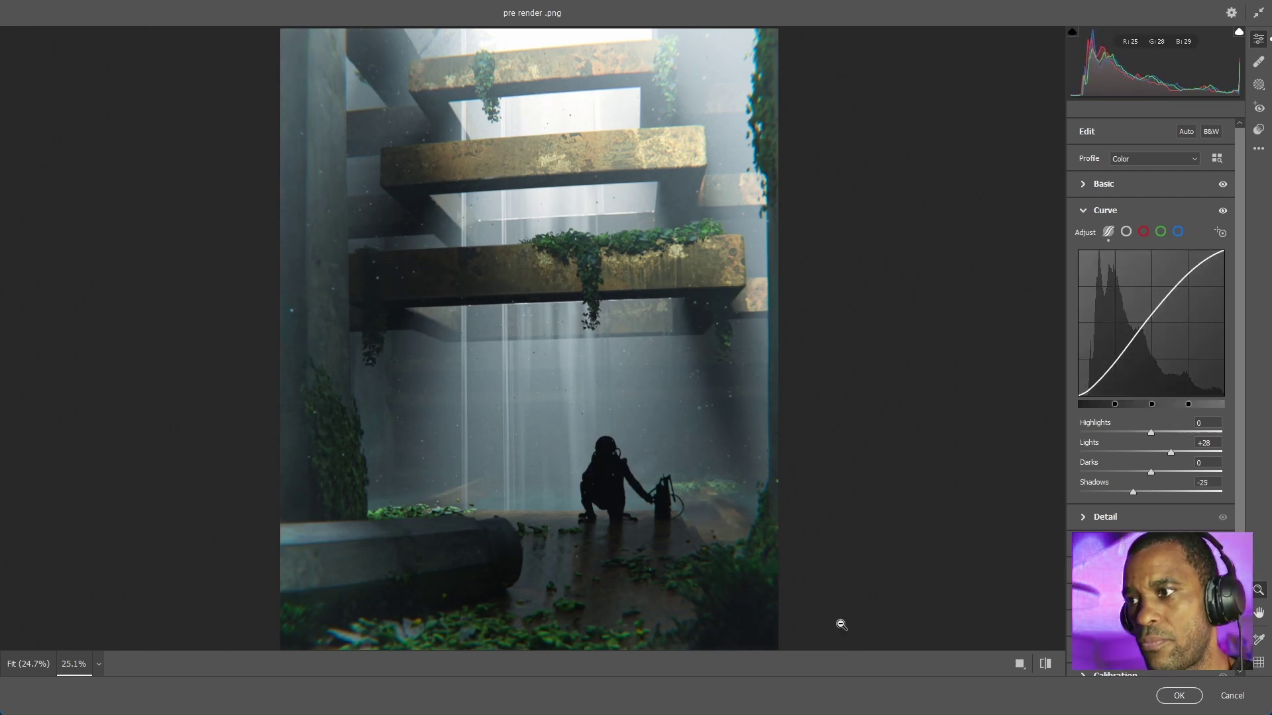
left_click(1222, 211)
left_click(1224, 213)
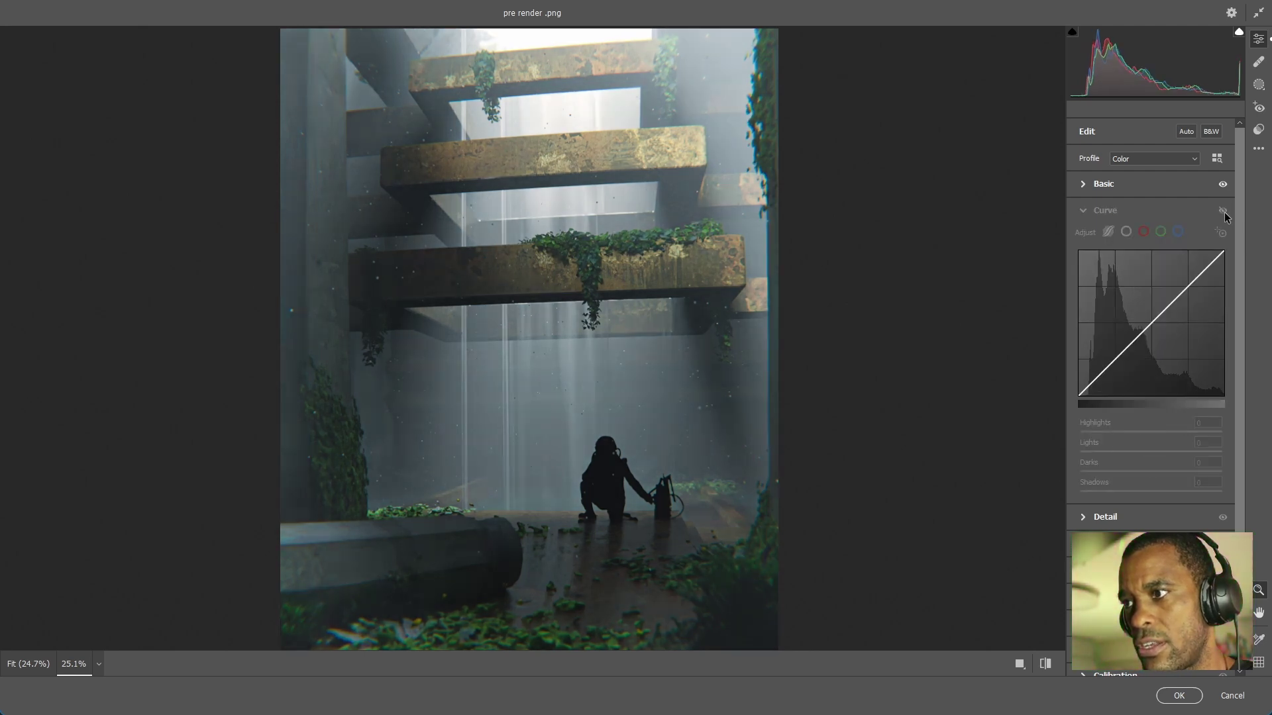
left_click(1224, 214)
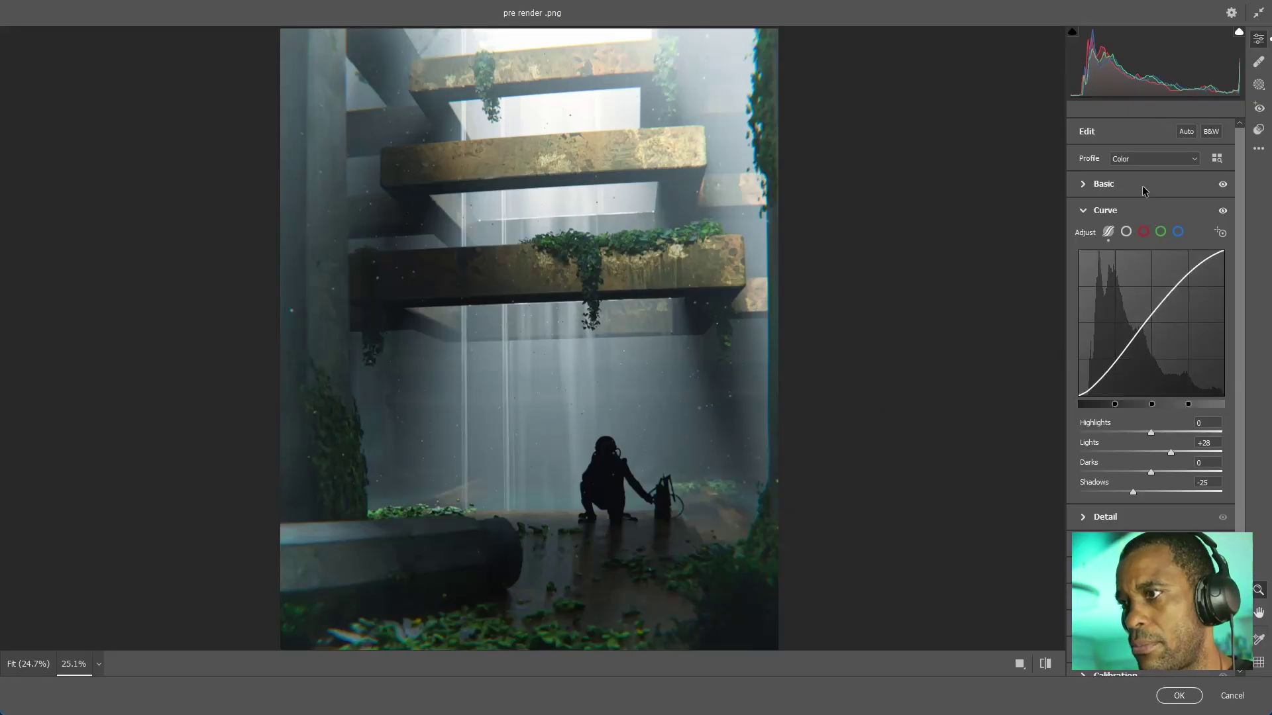
left_click(1142, 186)
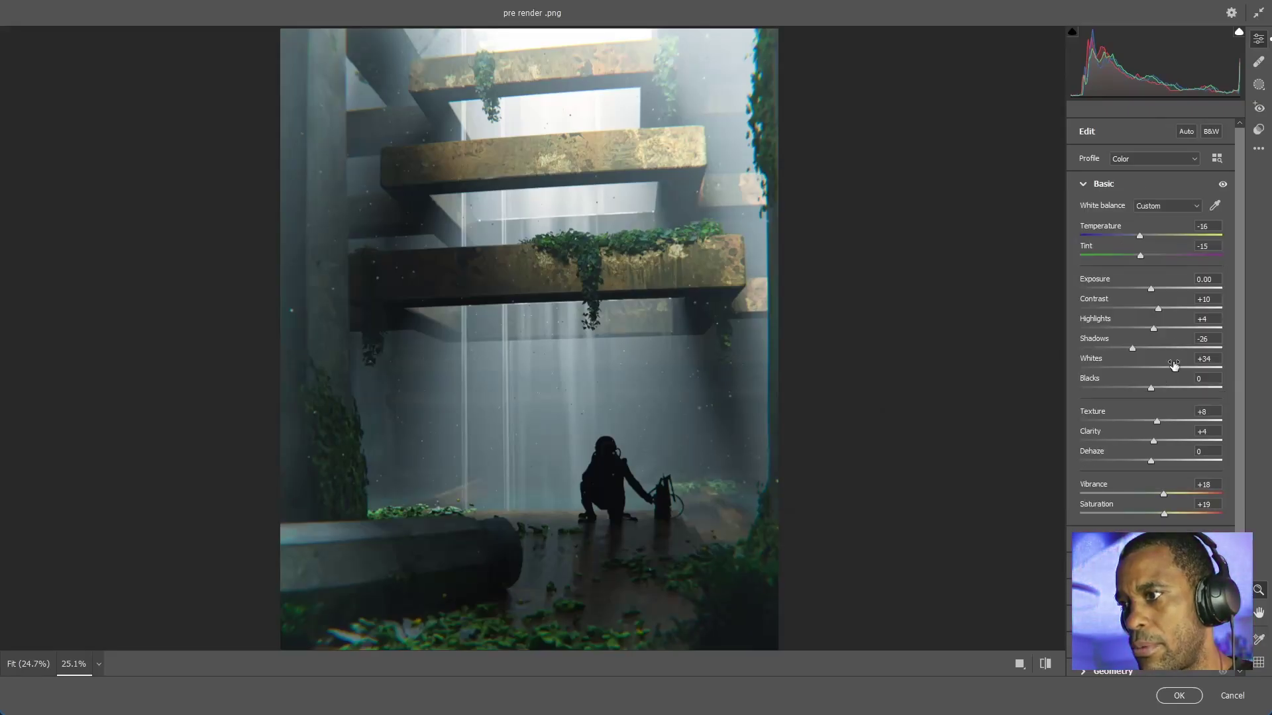
left_click_drag(1173, 365, 1147, 365)
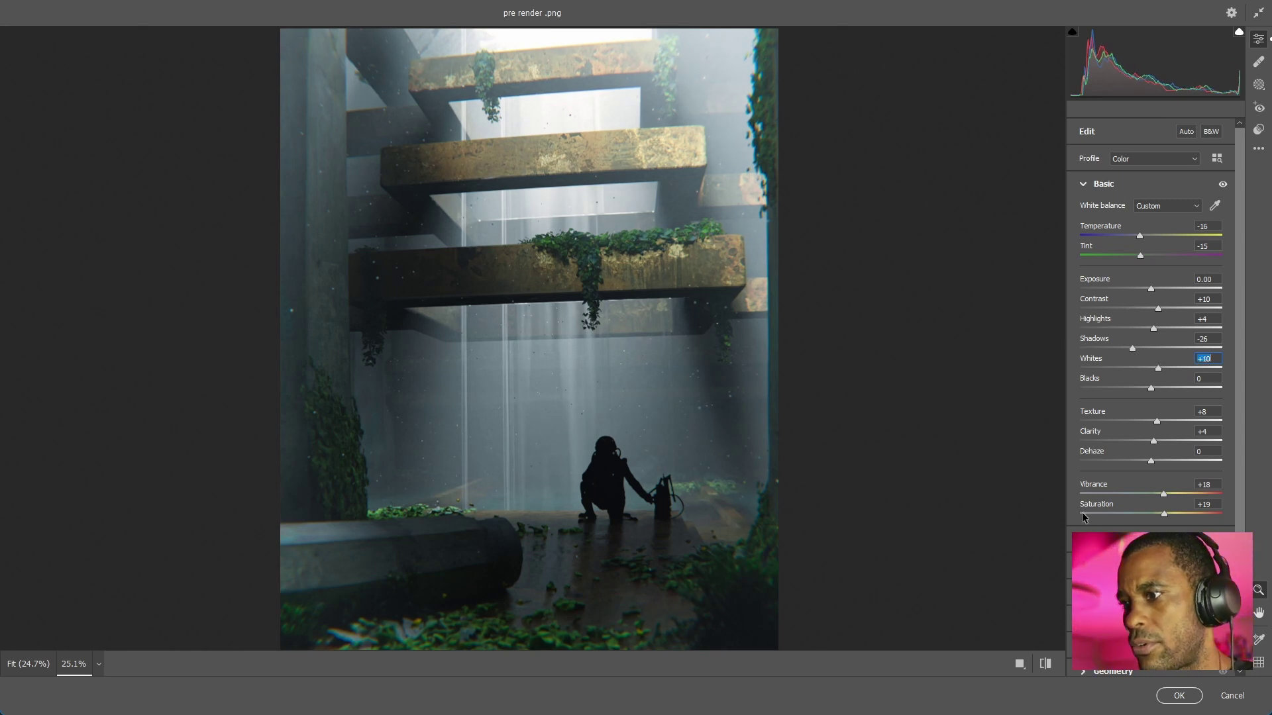
Step: Set Aqua saturation to +12 and Aqua luminance to -5 in the Color Mixer
scroll(1126, 530, "down", 2)
left_click(1126, 530)
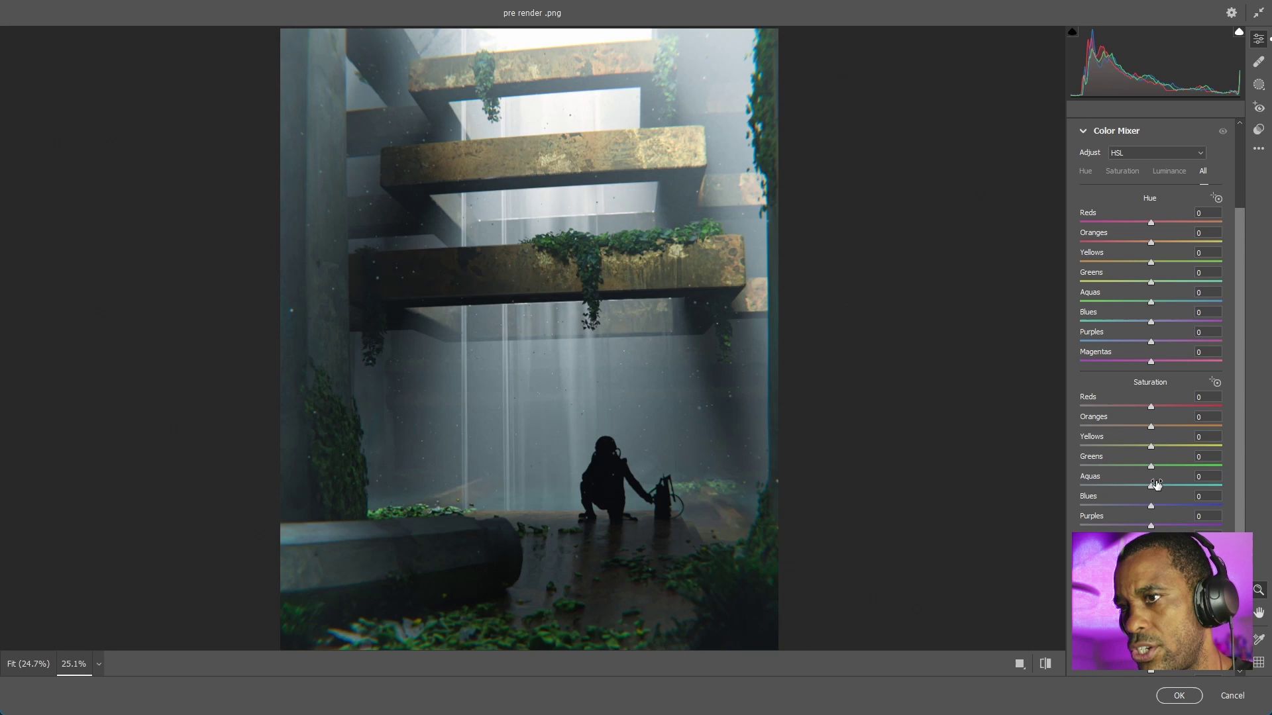
scroll(1152, 472, "down", 3)
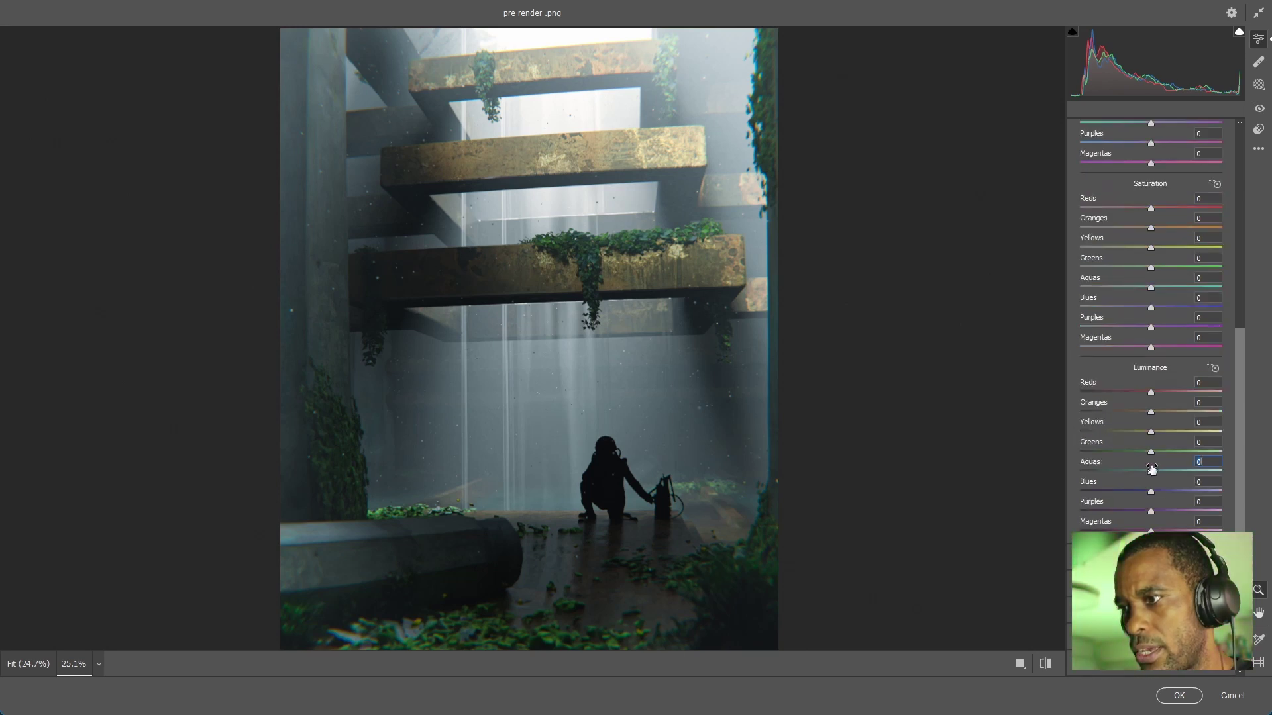
left_click_drag(1151, 468, 1067, 468)
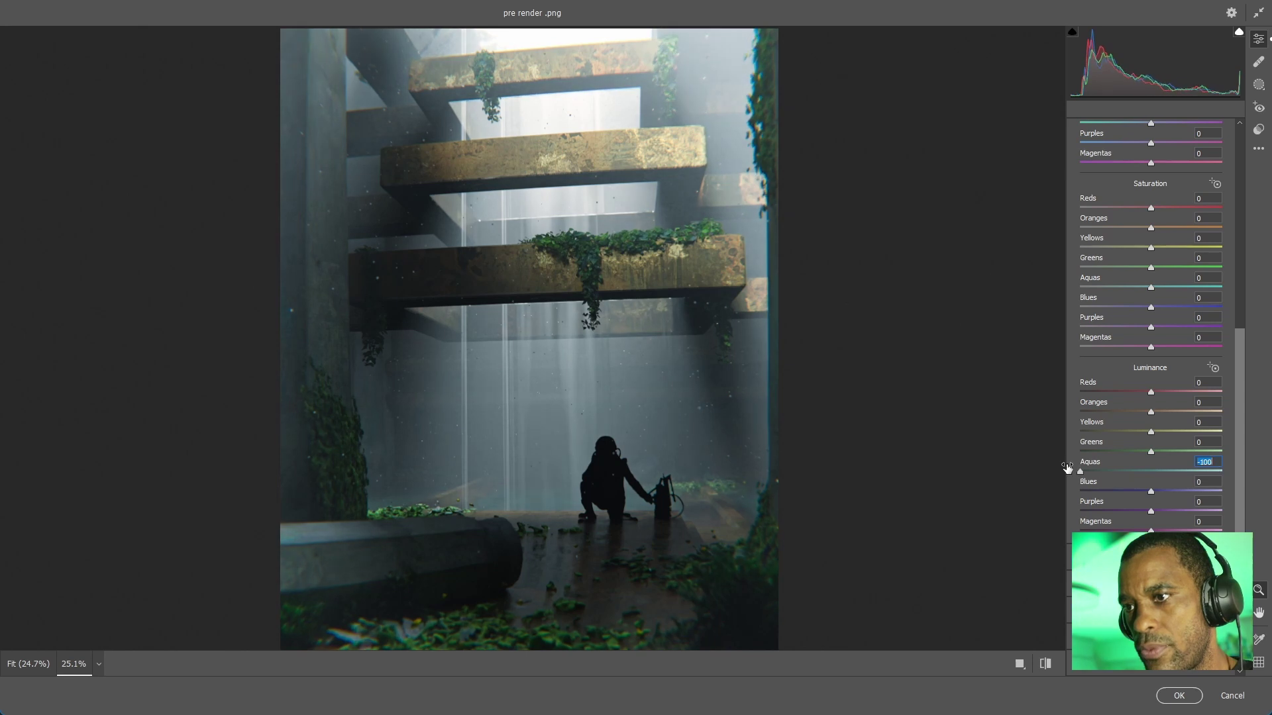
mouse_move(1068, 467)
left_mouse_down()
mouse_move(1188, 449)
mouse_move(1067, 455)
mouse_move(1129, 457)
left_mouse_up()
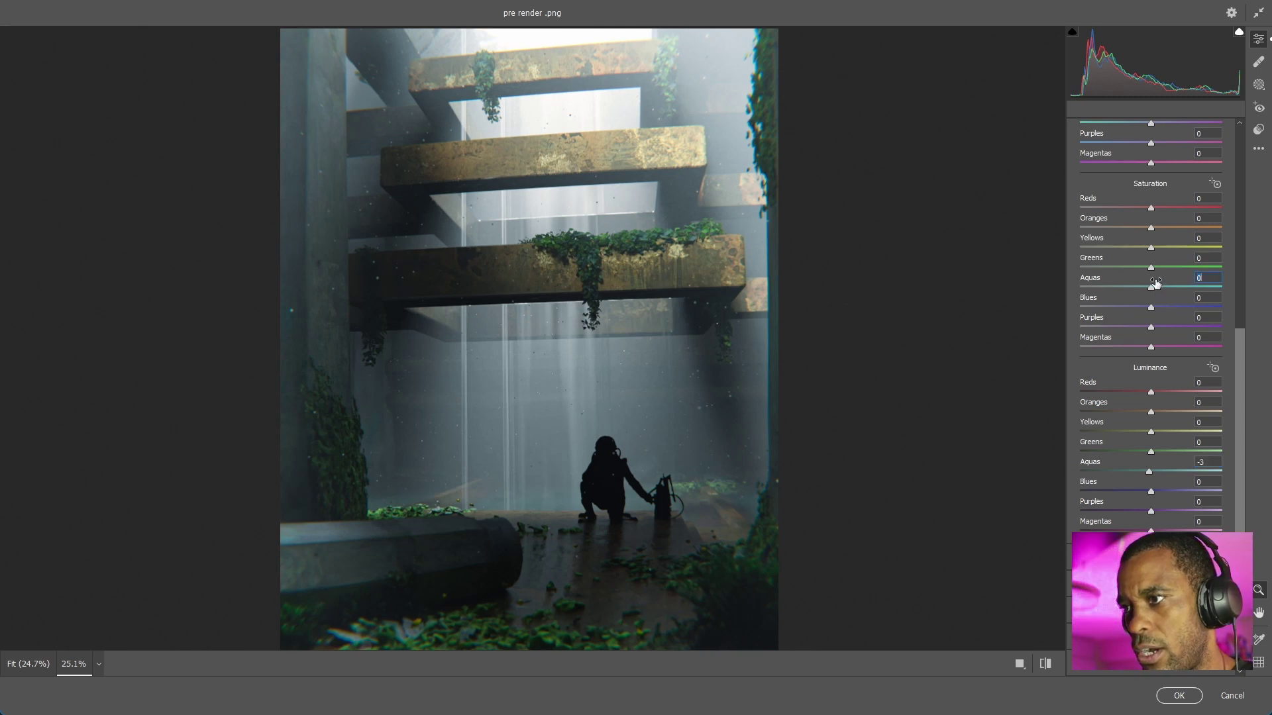
mouse_move(1155, 283)
left_mouse_down()
mouse_move(1168, 283)
mouse_move(1140, 283)
left_mouse_up()
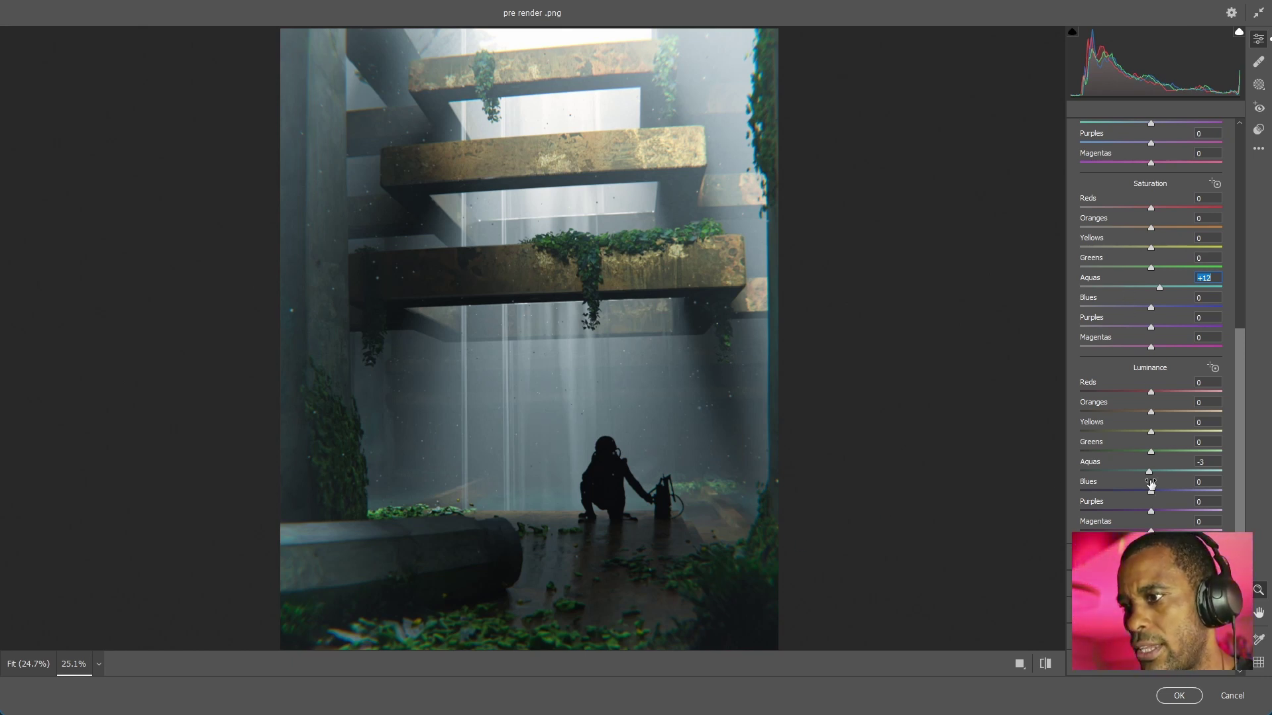
mouse_move(1148, 471)
left_mouse_down()
mouse_move(1196, 469)
mouse_move(1149, 470)
left_mouse_up()
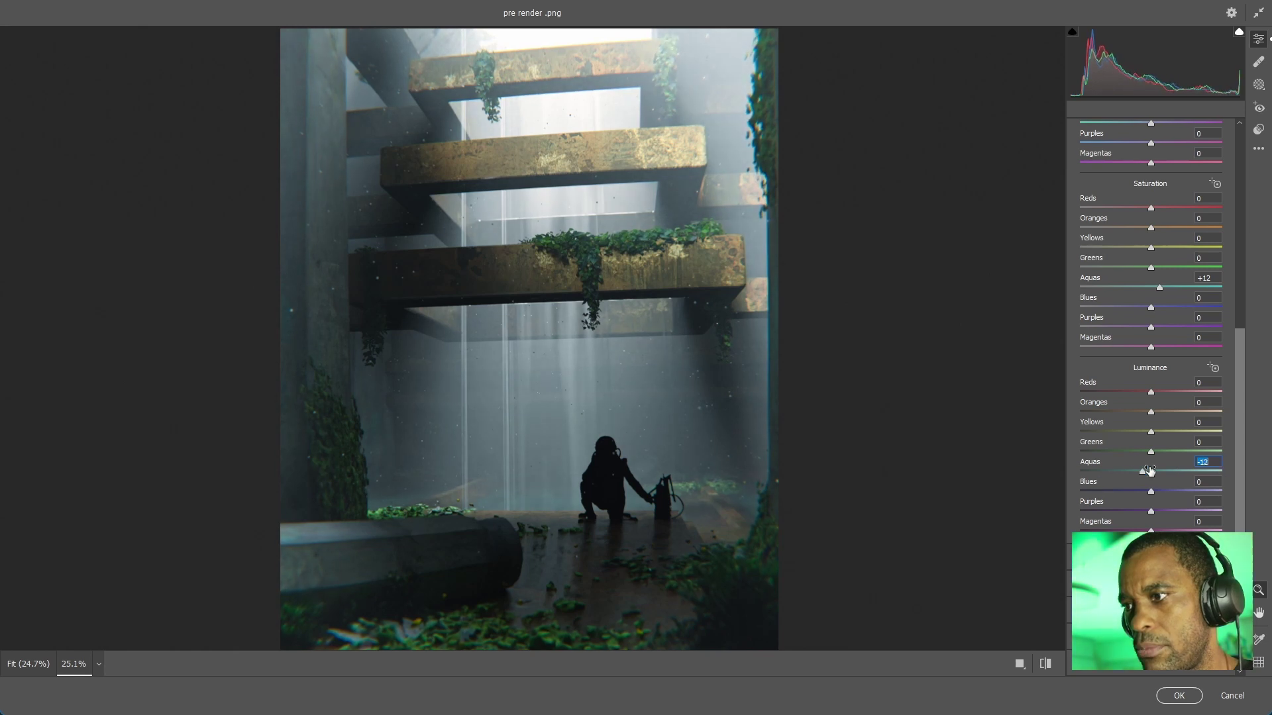
Step: Shift the Aqua hue to -23
scroll(1170, 414, "up", 3)
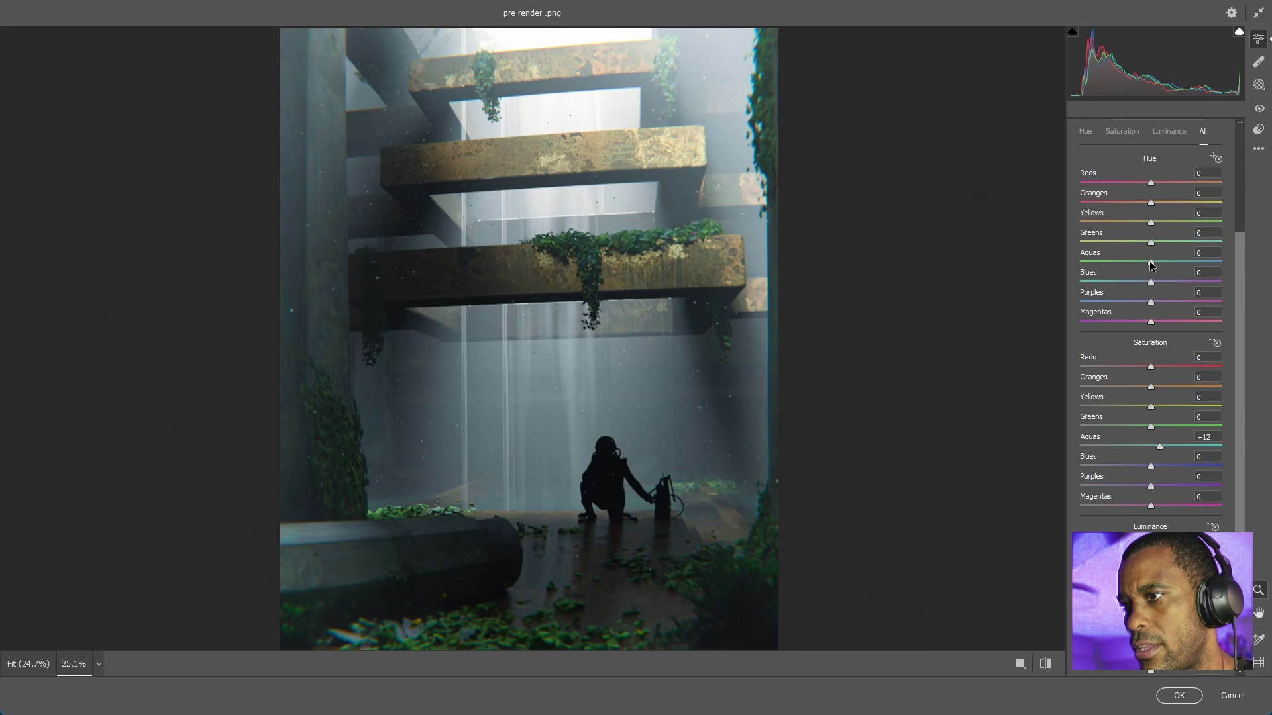
mouse_move(1151, 258)
left_mouse_down()
mouse_move(1100, 257)
mouse_move(1212, 261)
left_mouse_up()
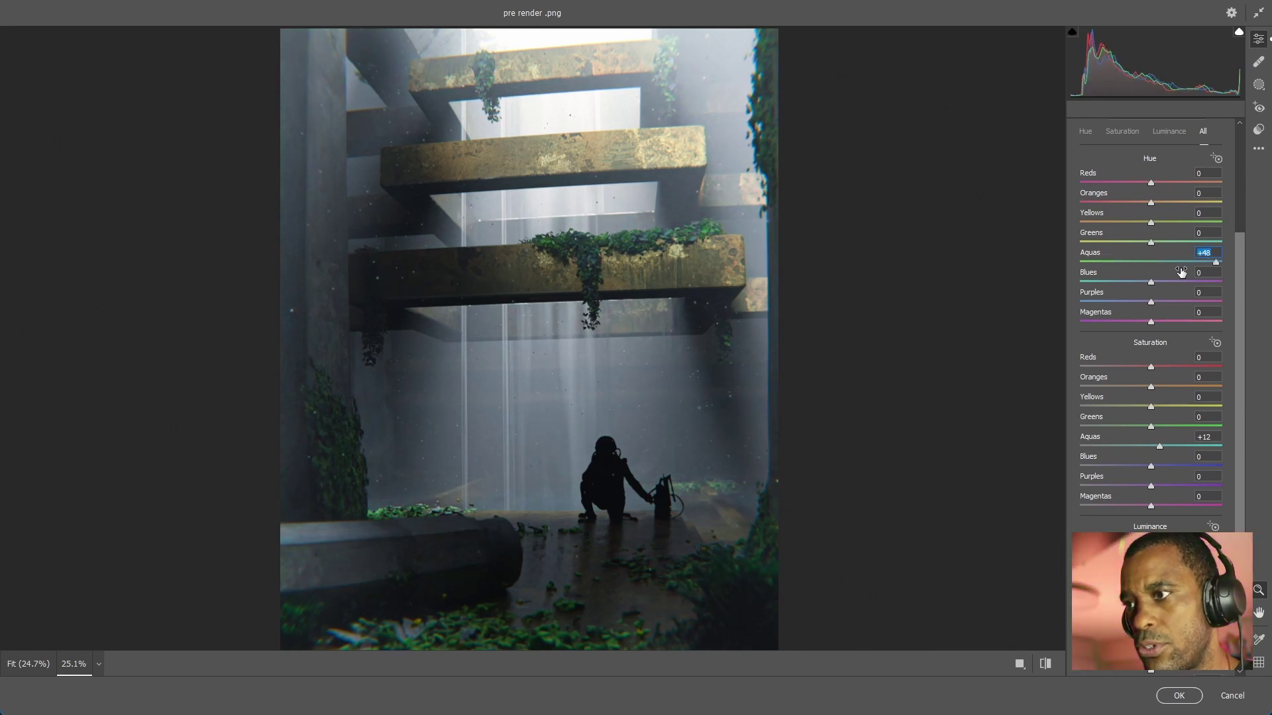
left_click_drag(1138, 279, 1139, 271)
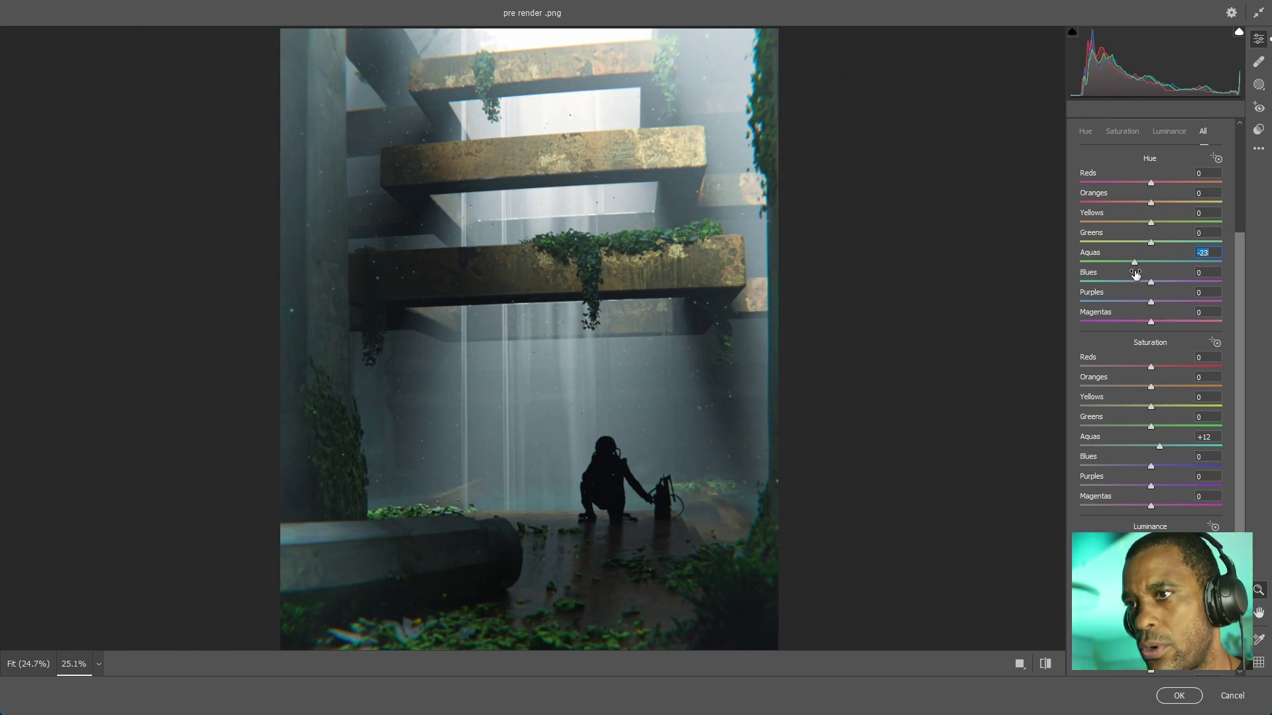
scroll(1143, 384, "down", 3)
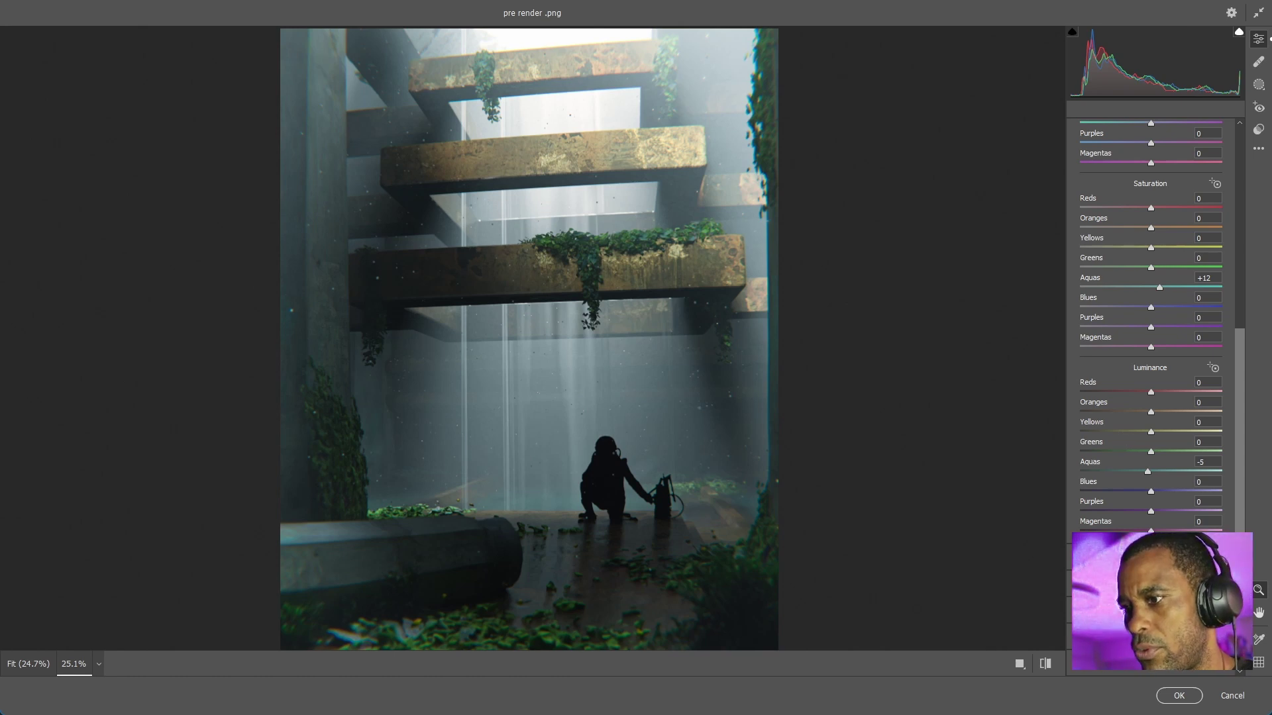
Step: Collapse Color Mixer and Geometry, check Effects grain and vignetting, and apply the grade
left_click(1088, 345)
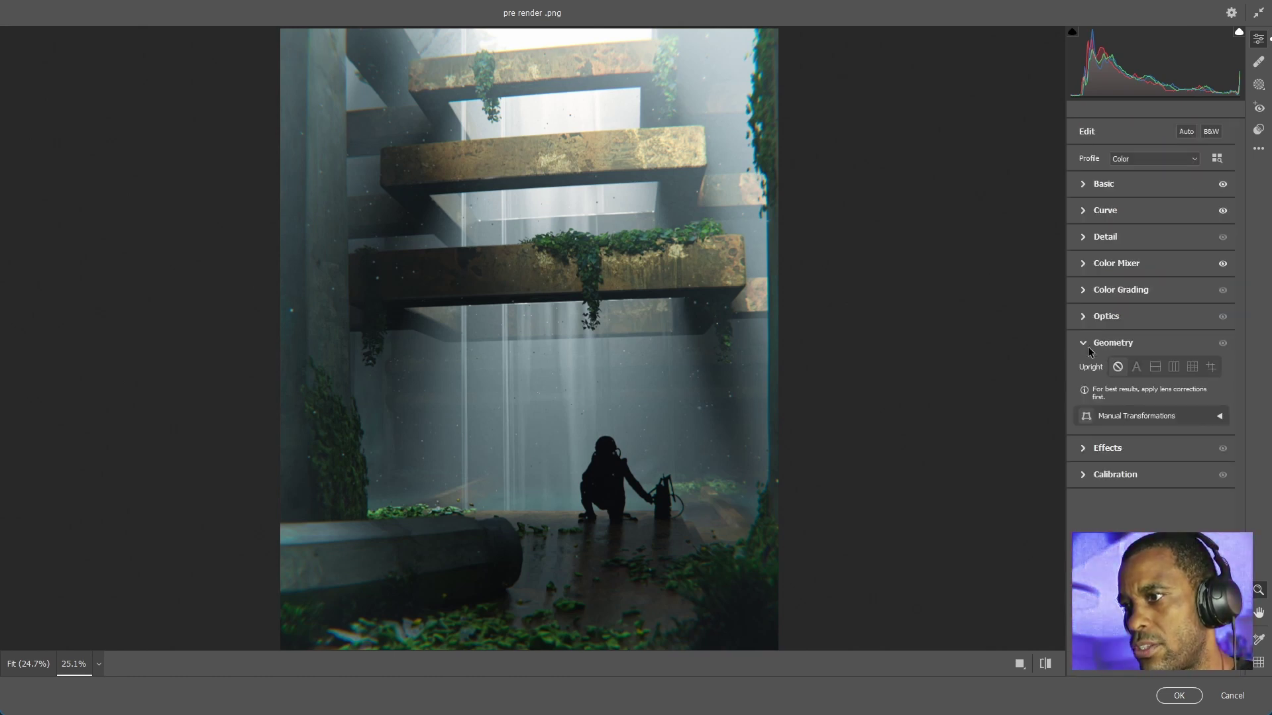
left_click(1088, 347)
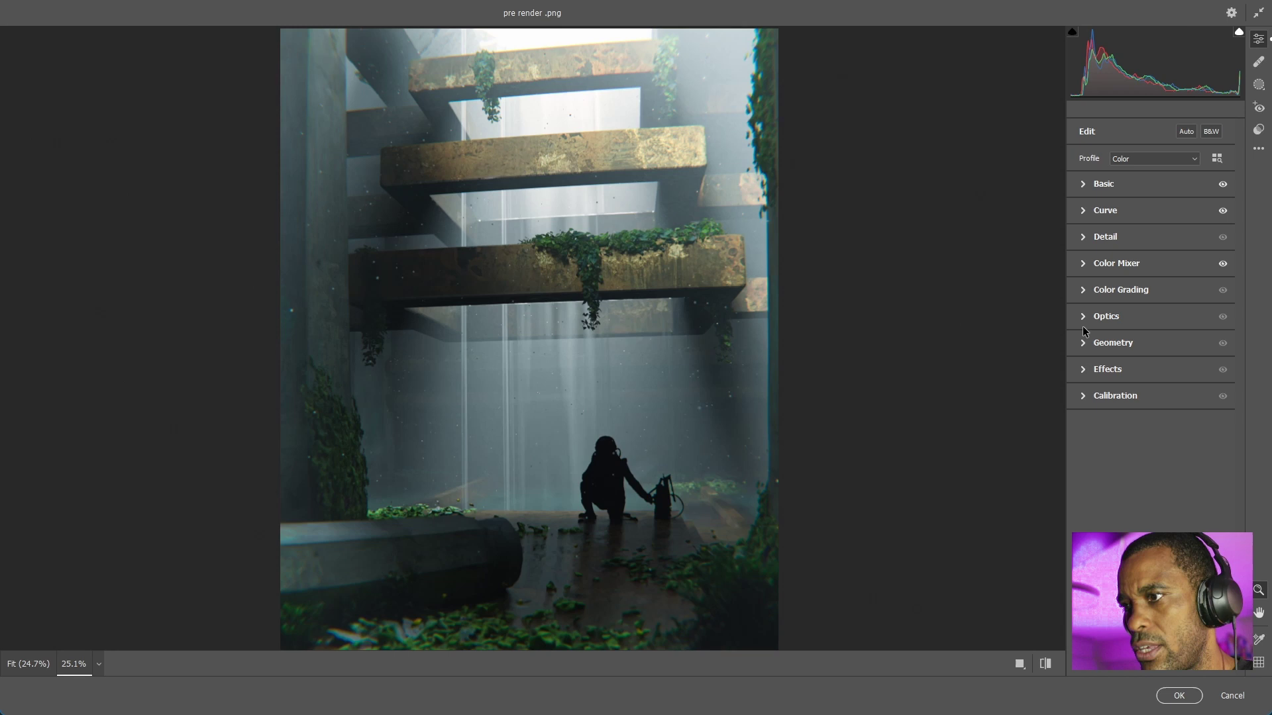
left_click(1090, 372)
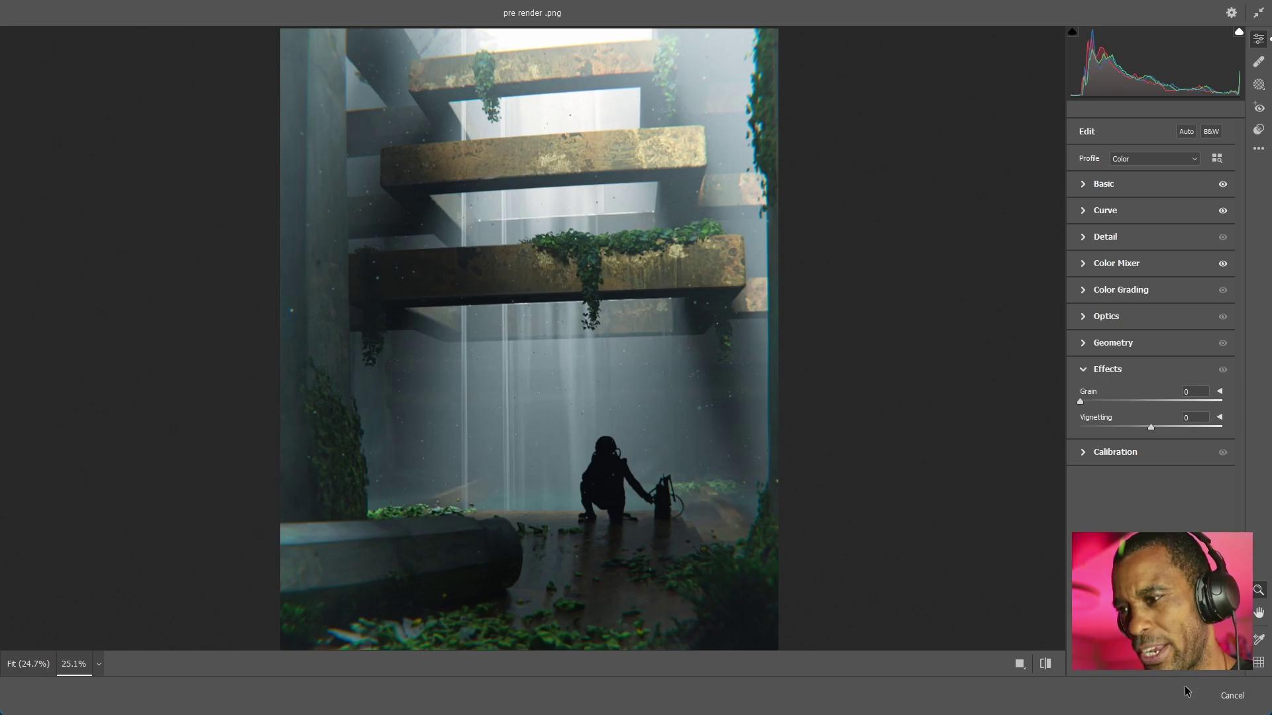
left_click(1186, 692)
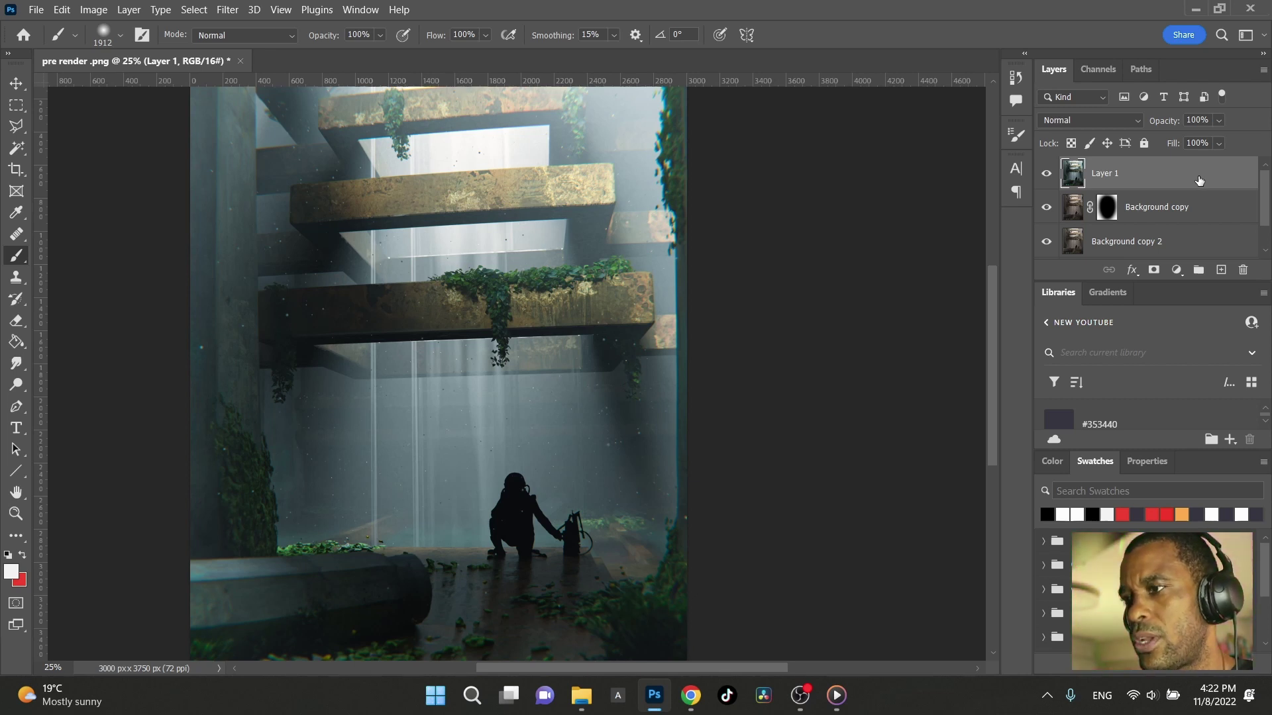
Step: Duplicate Layer 1 and launch Dehancer Film from the Filter menu
key("ctrl+j")
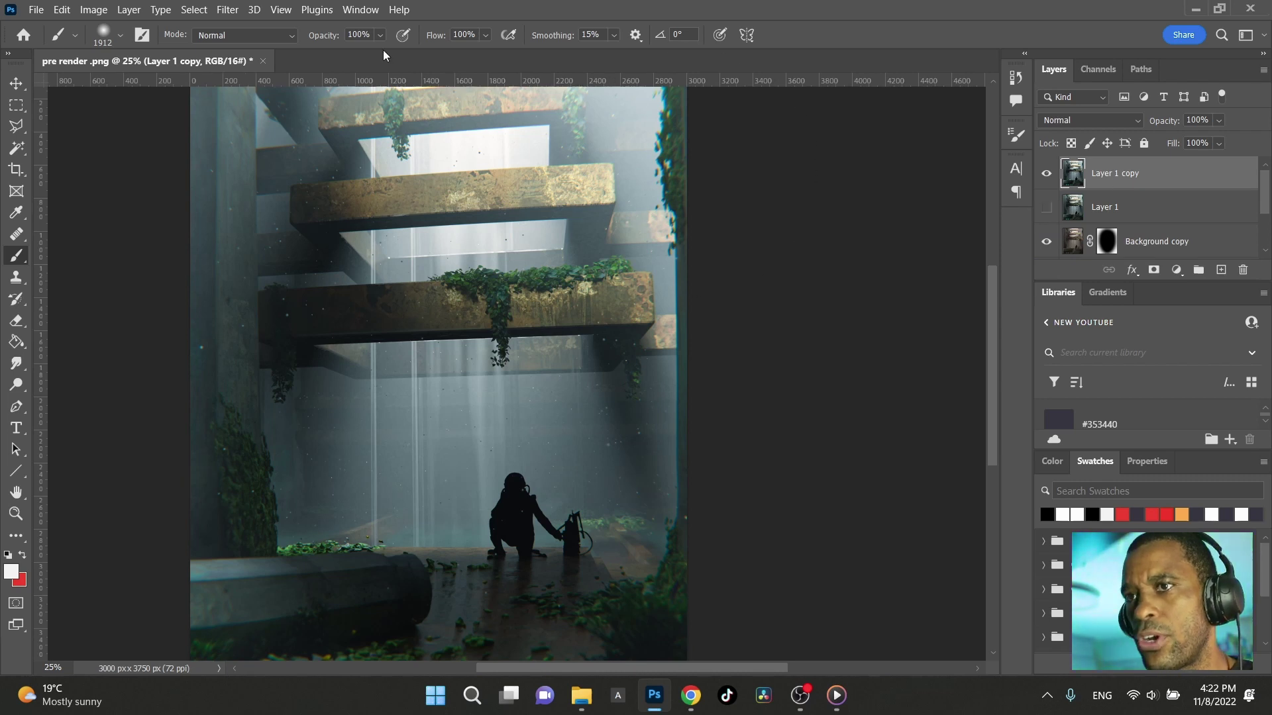
left_click(228, 10)
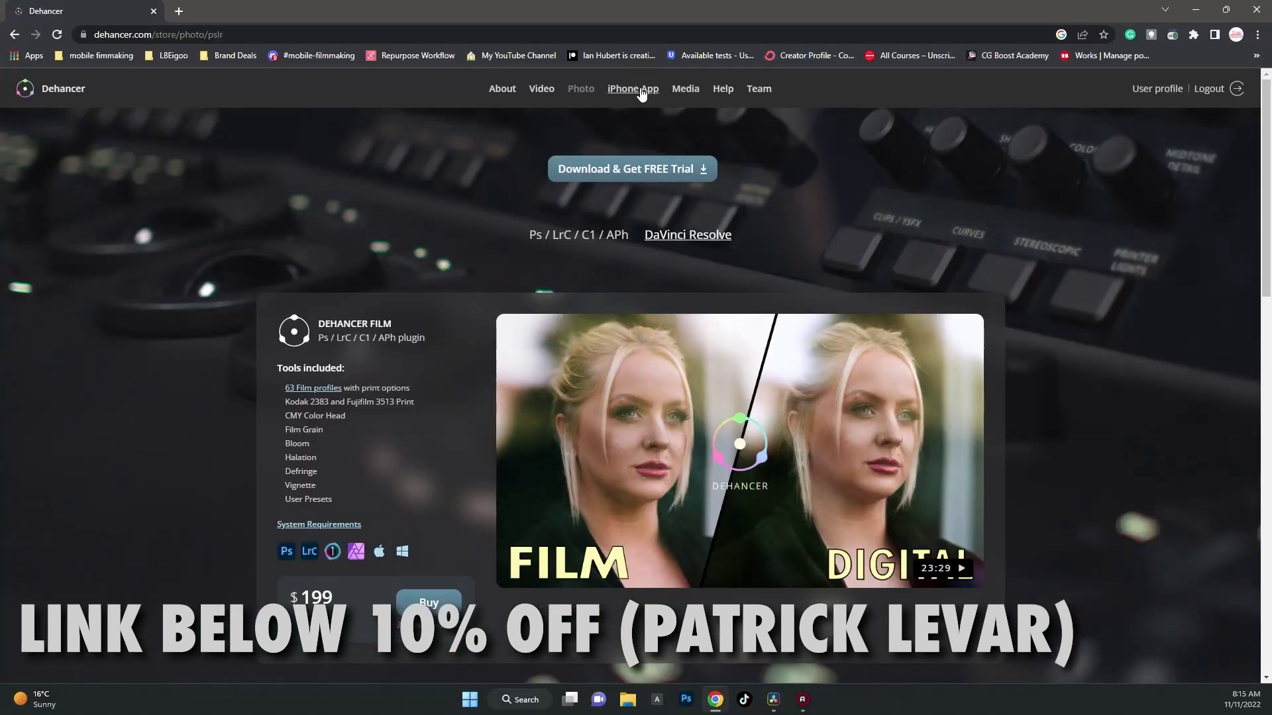
left_click(641, 92)
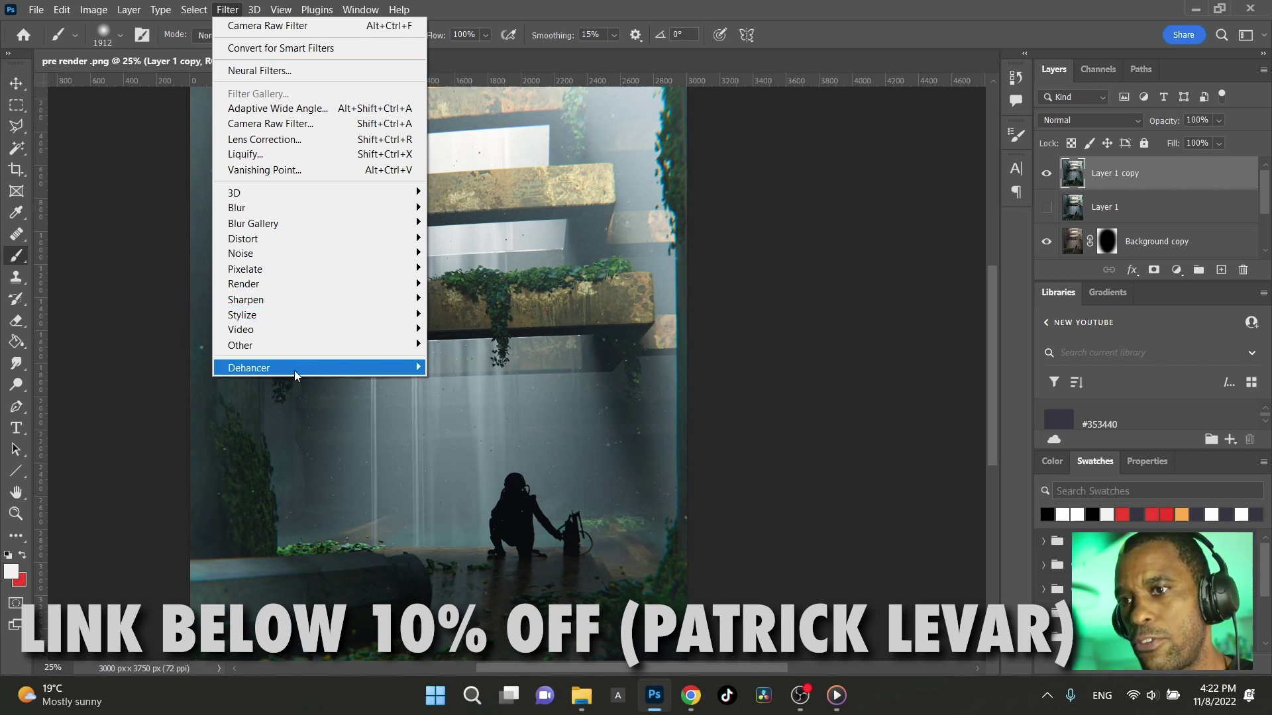
mouse_move(248, 367)
left_click(459, 367)
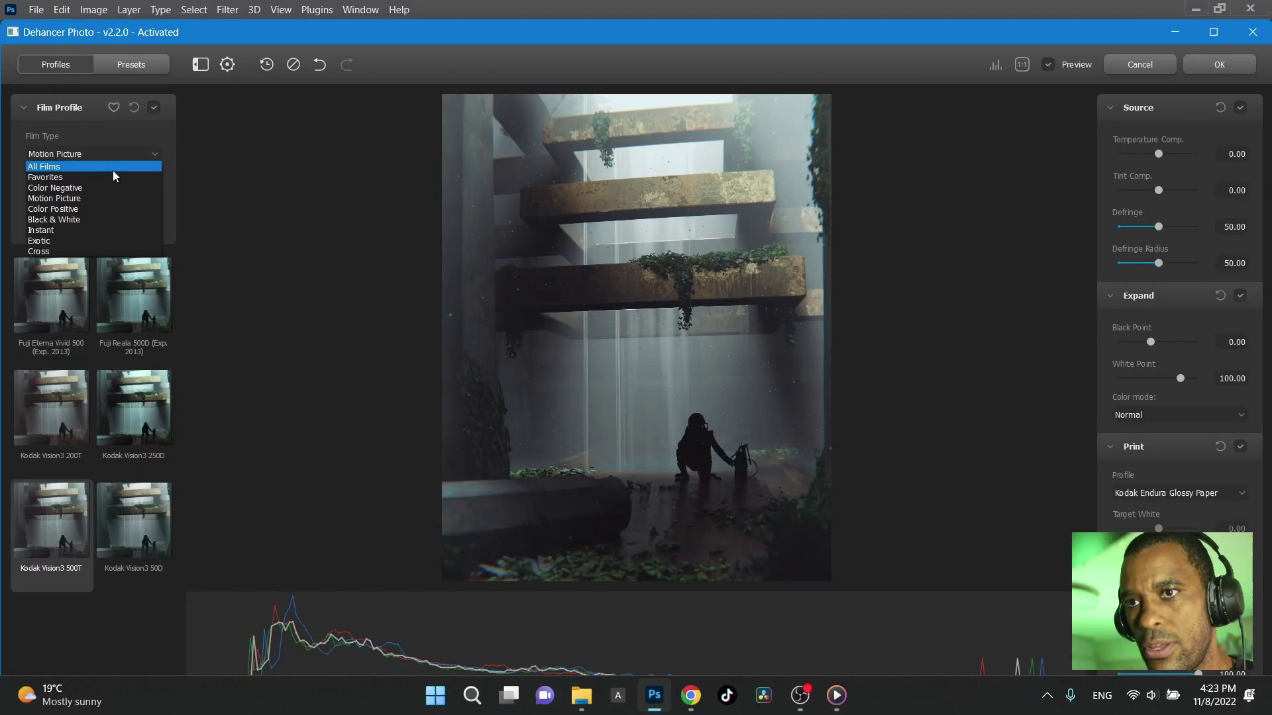
Step: Preview the Cinestill 50D, Cinestill 800T and Konica Centuria 100 DNP film profiles
left_click(112, 170)
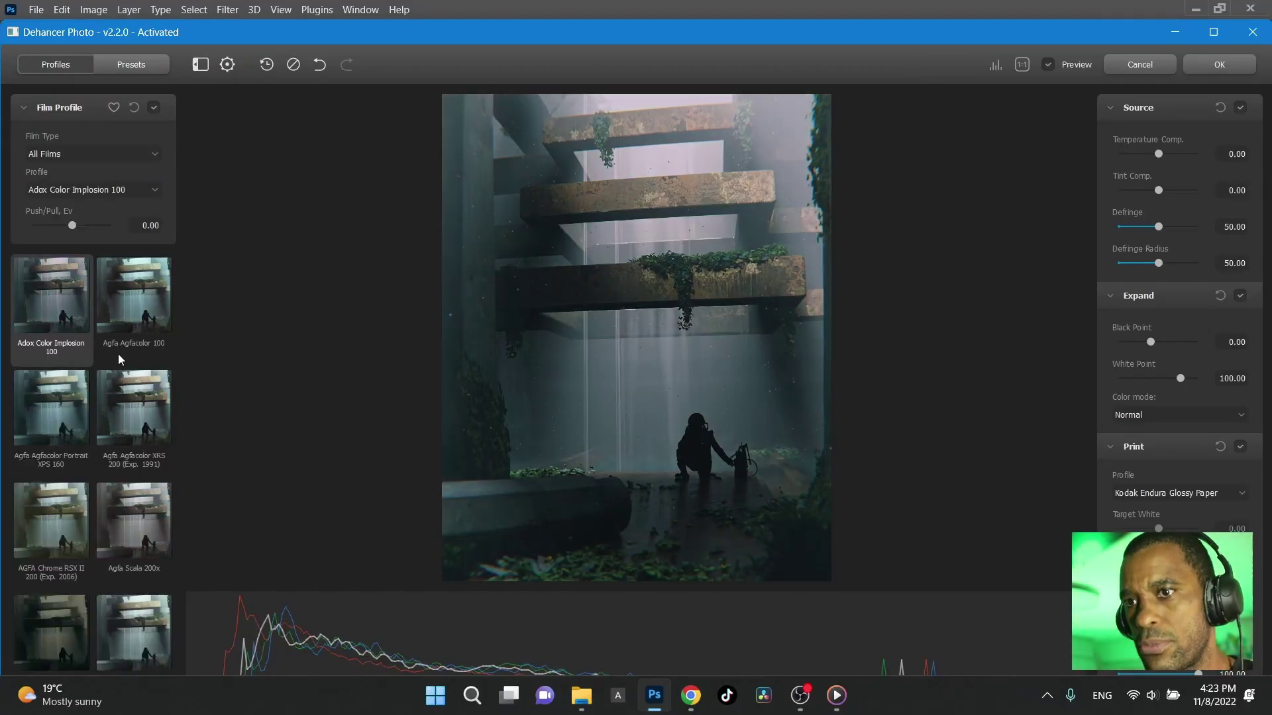
scroll(106, 398, "down", 2)
scroll(106, 399, "down", 1)
scroll(106, 399, "down", 2)
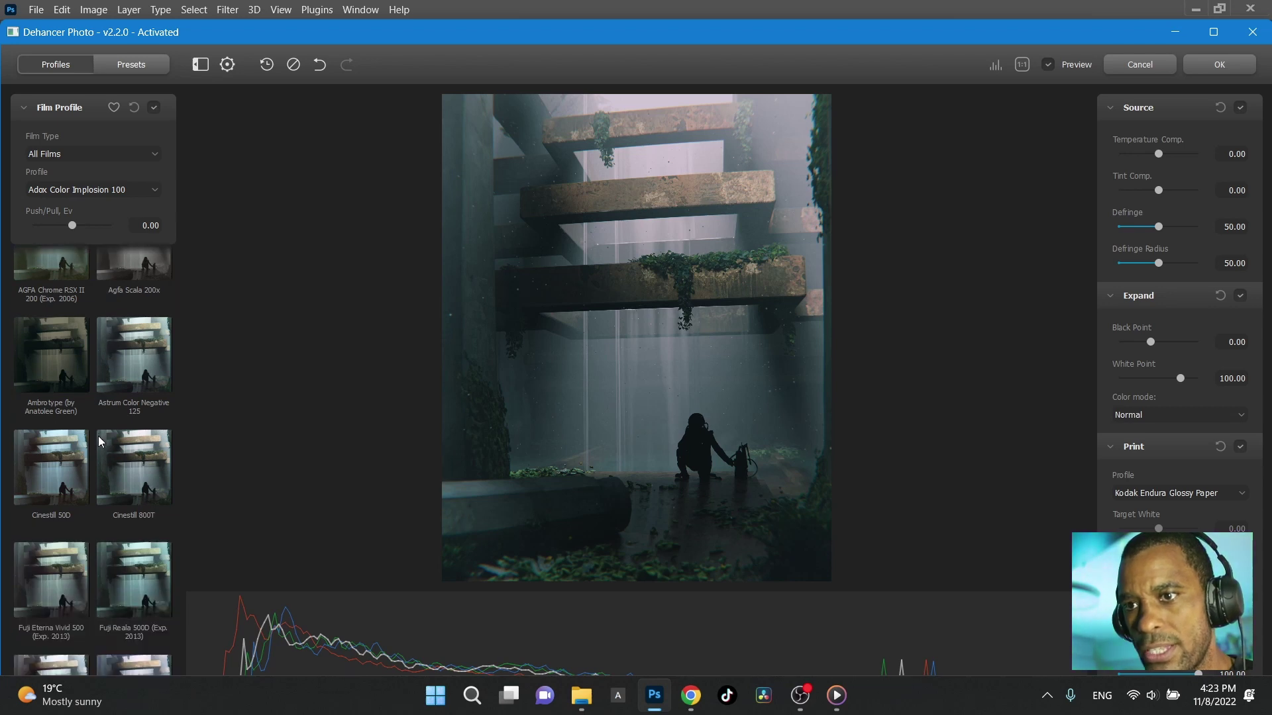
left_click(67, 428)
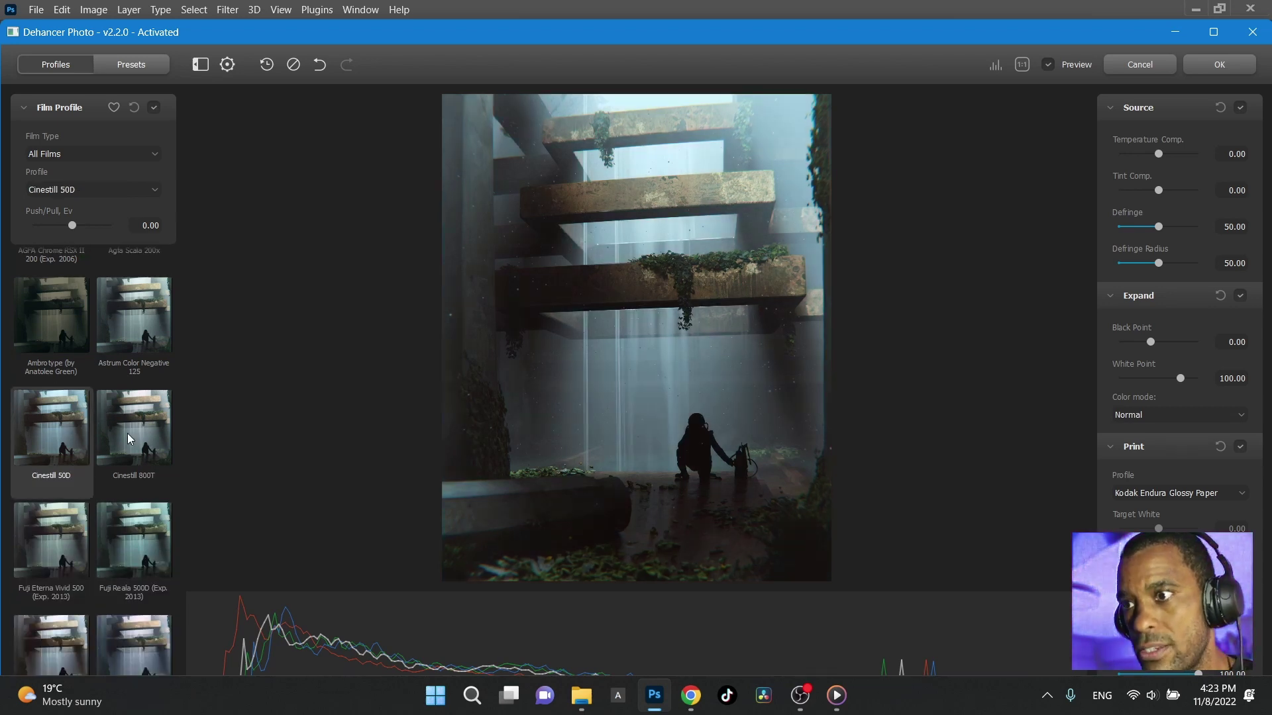
left_click(128, 433)
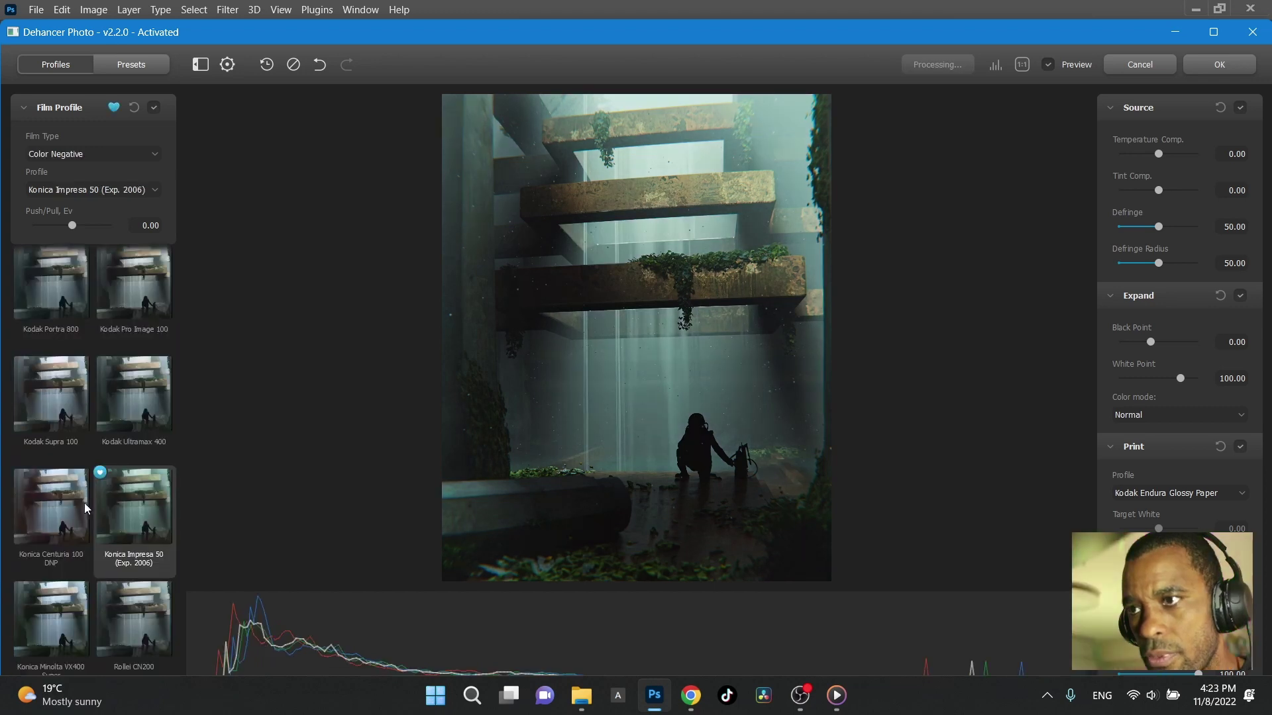
left_click(58, 497)
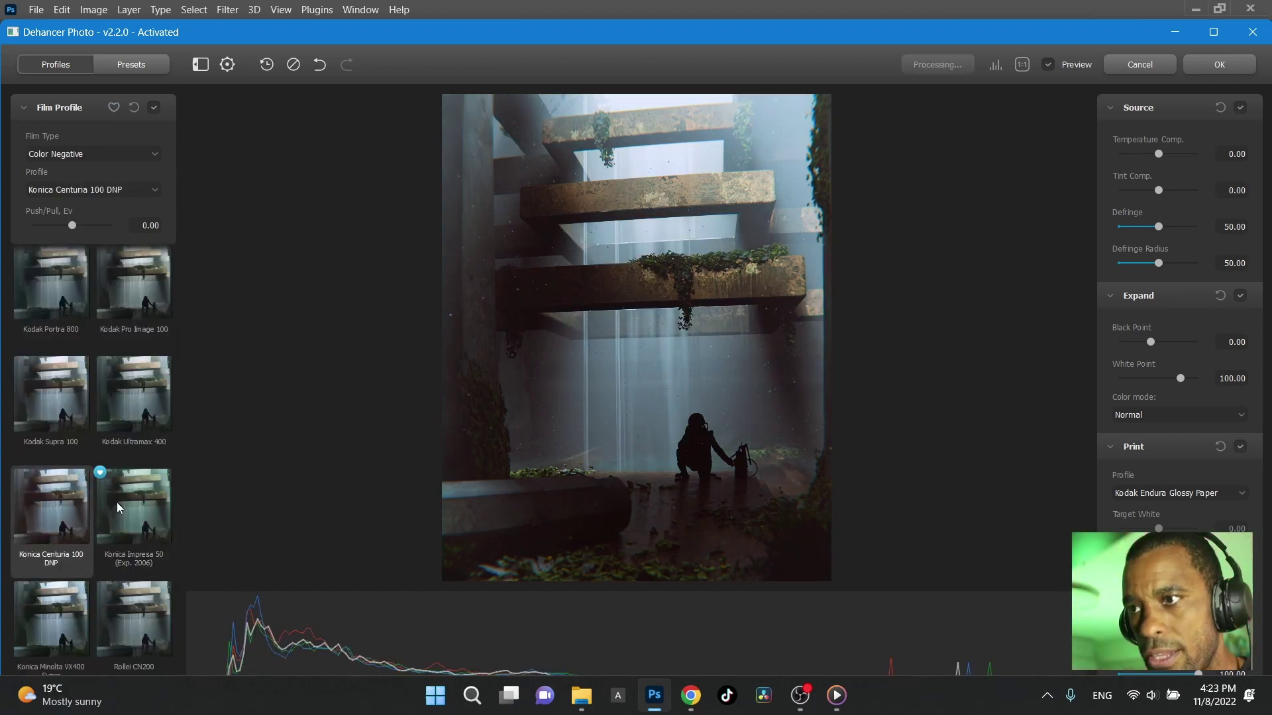
Step: Apply the Konica Impresa 50 (Exp. 2006) film profile
left_click(116, 502)
left_click(58, 498)
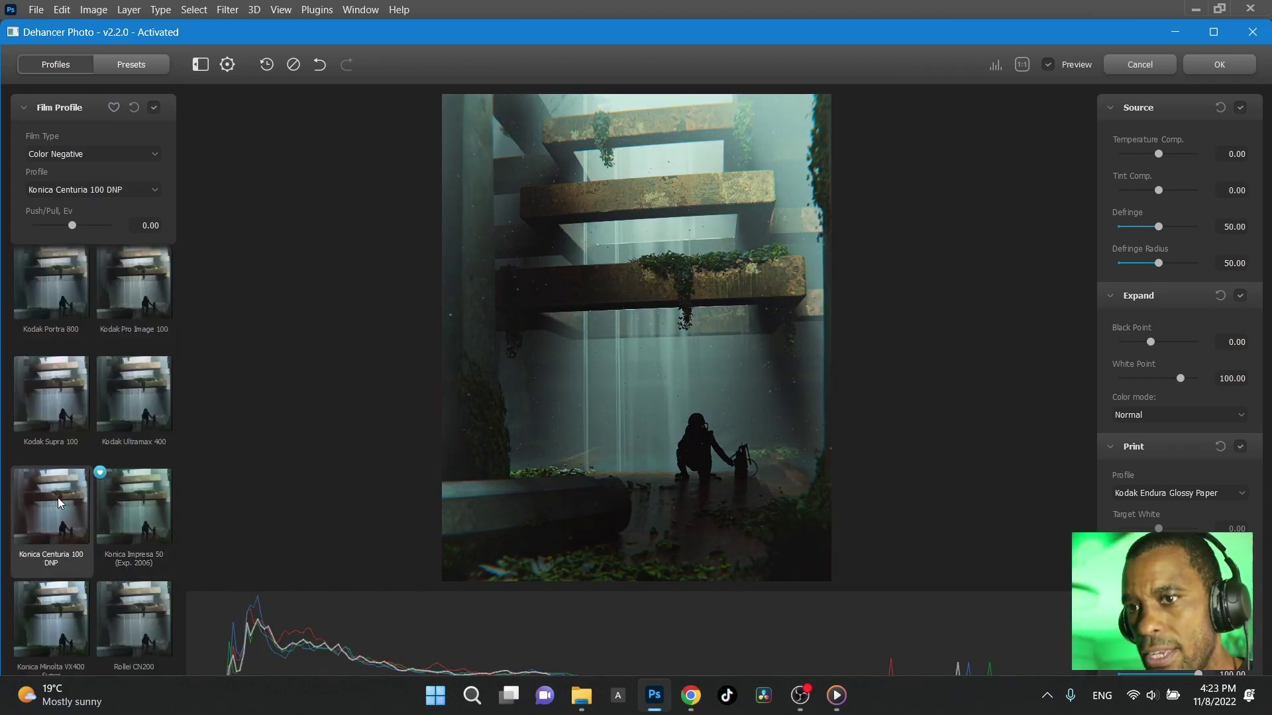
left_click(130, 515)
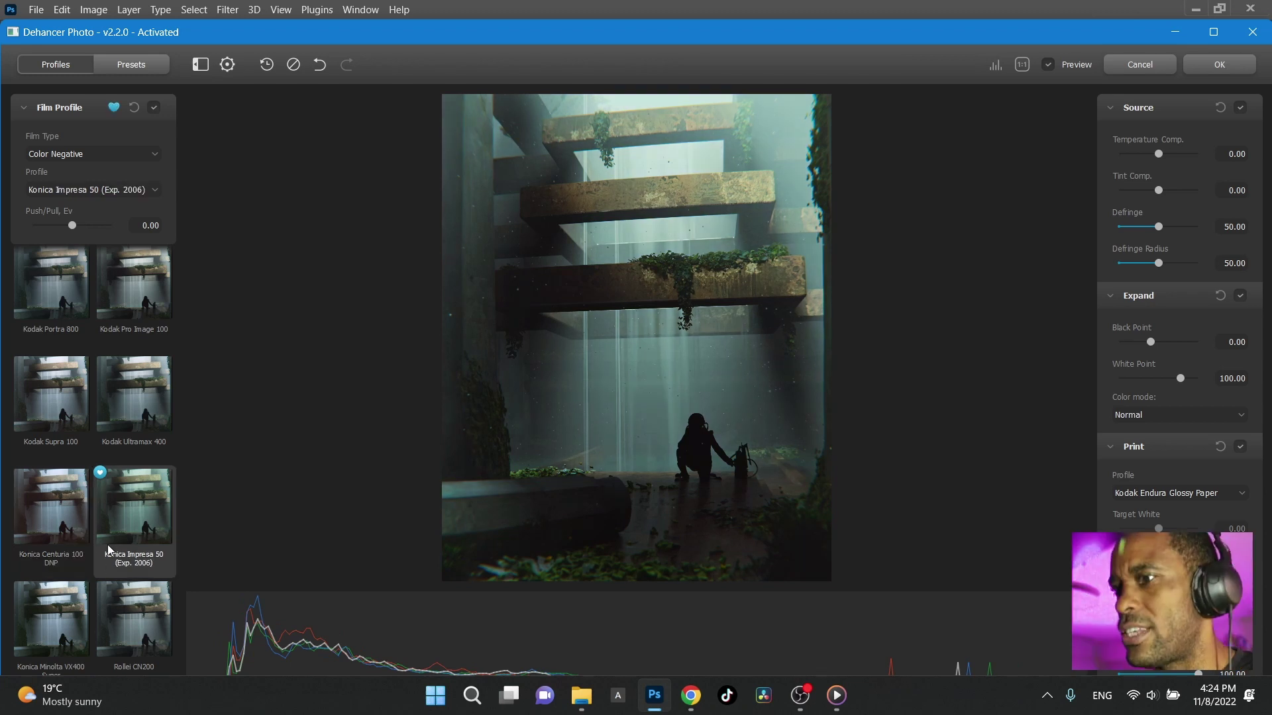
Step: Try a few Temperature Comp. values, then reset it to zero
left_click_drag(1172, 154, 1175, 153)
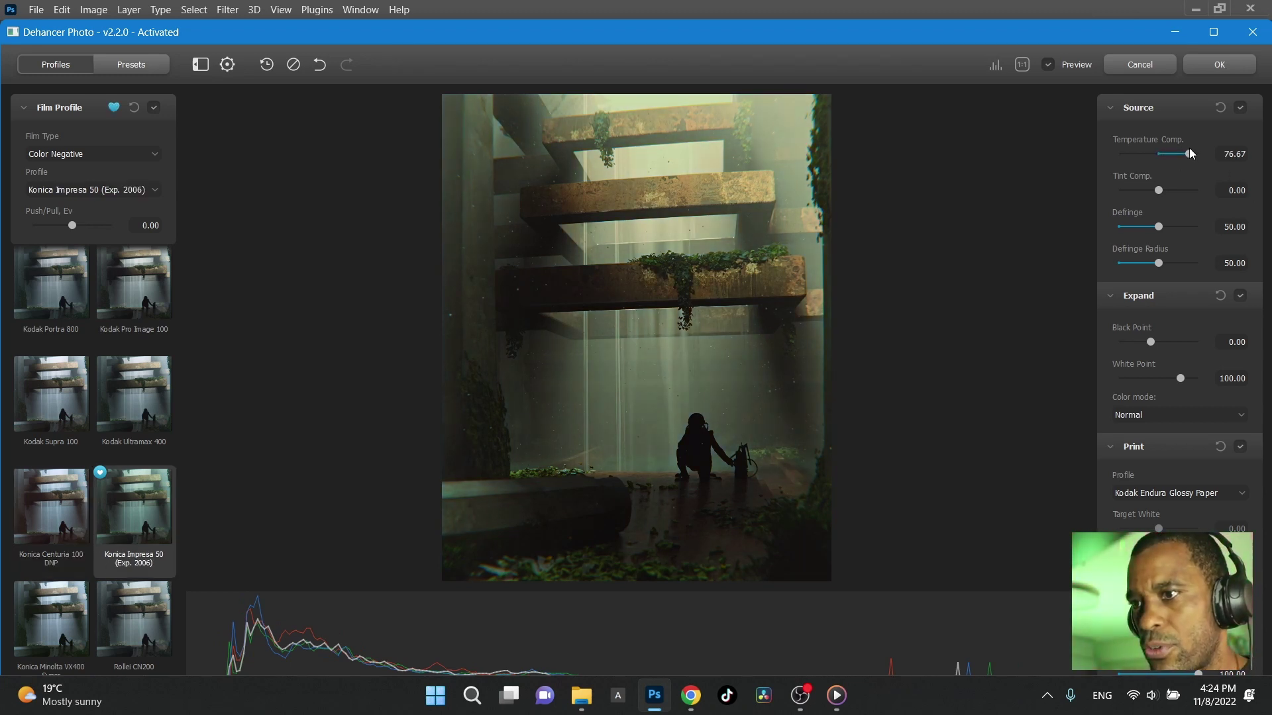
left_click_drag(1158, 150, 1167, 153)
double_click(1166, 153)
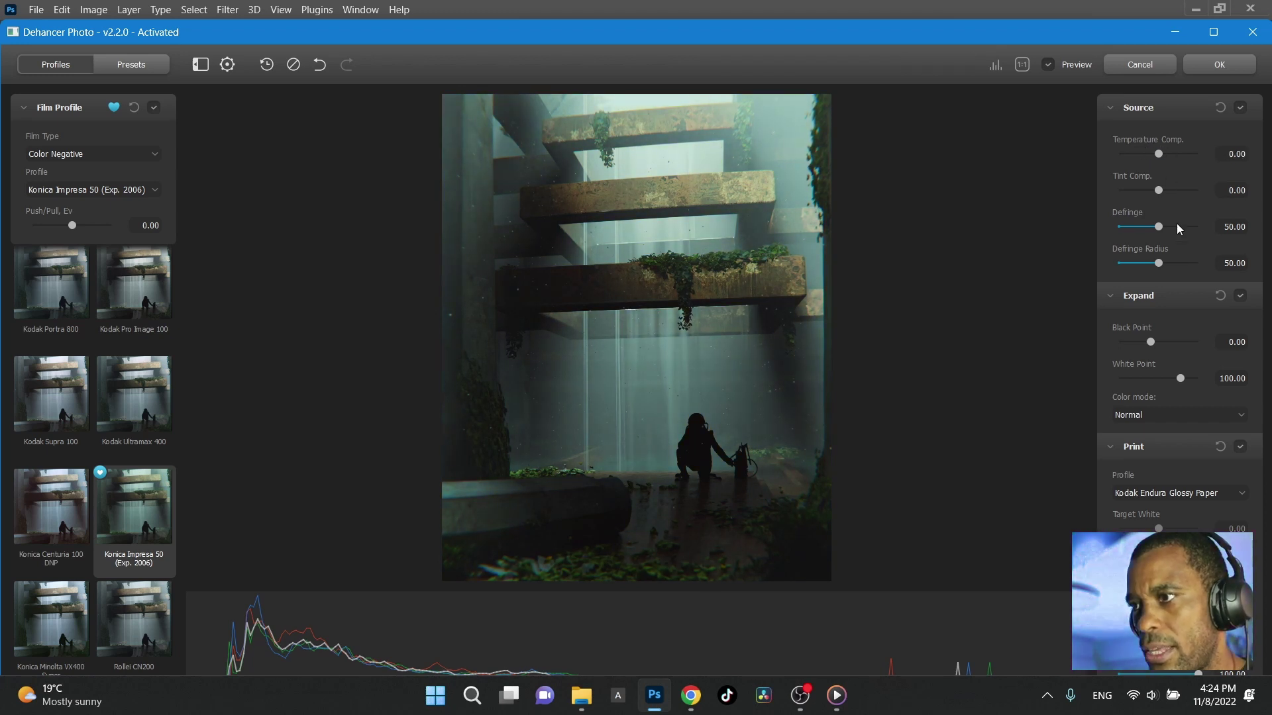
Step: Set the print stage's Color Density to 100 and Exposure to 0.90
scroll(1154, 338, "down", 1)
scroll(1154, 344, "down", 4)
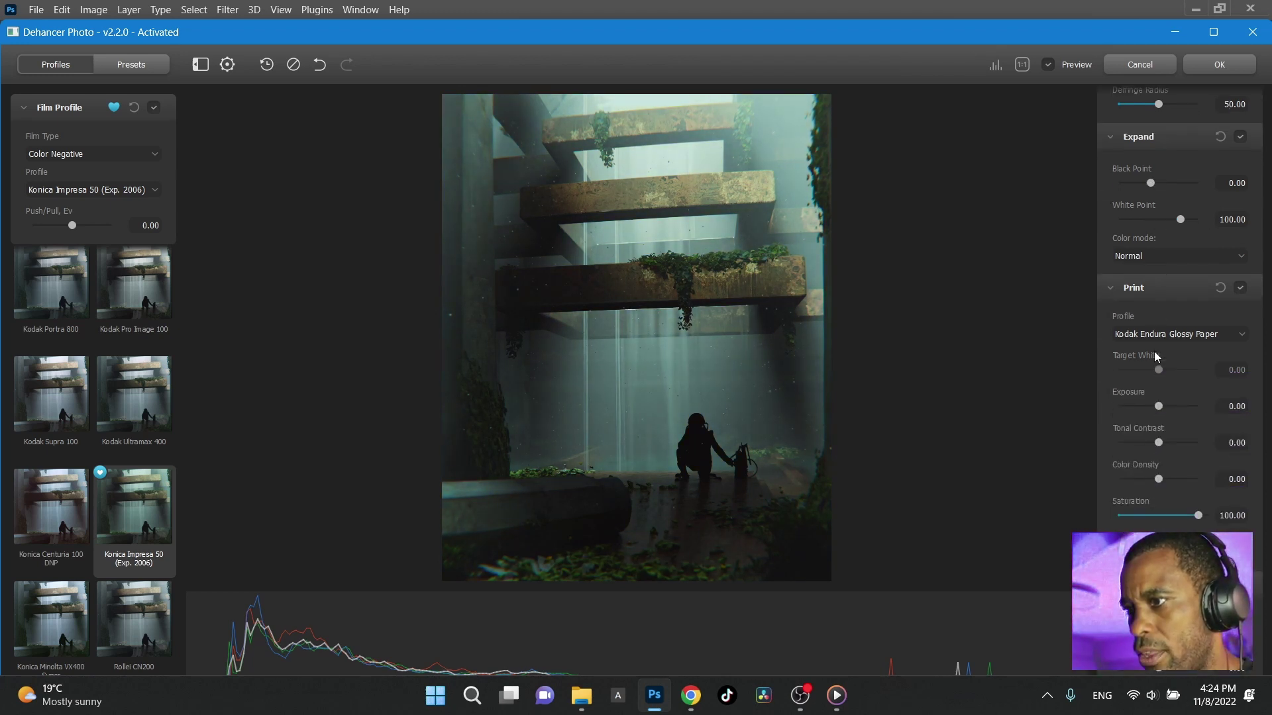
scroll(1154, 352, "down", 1)
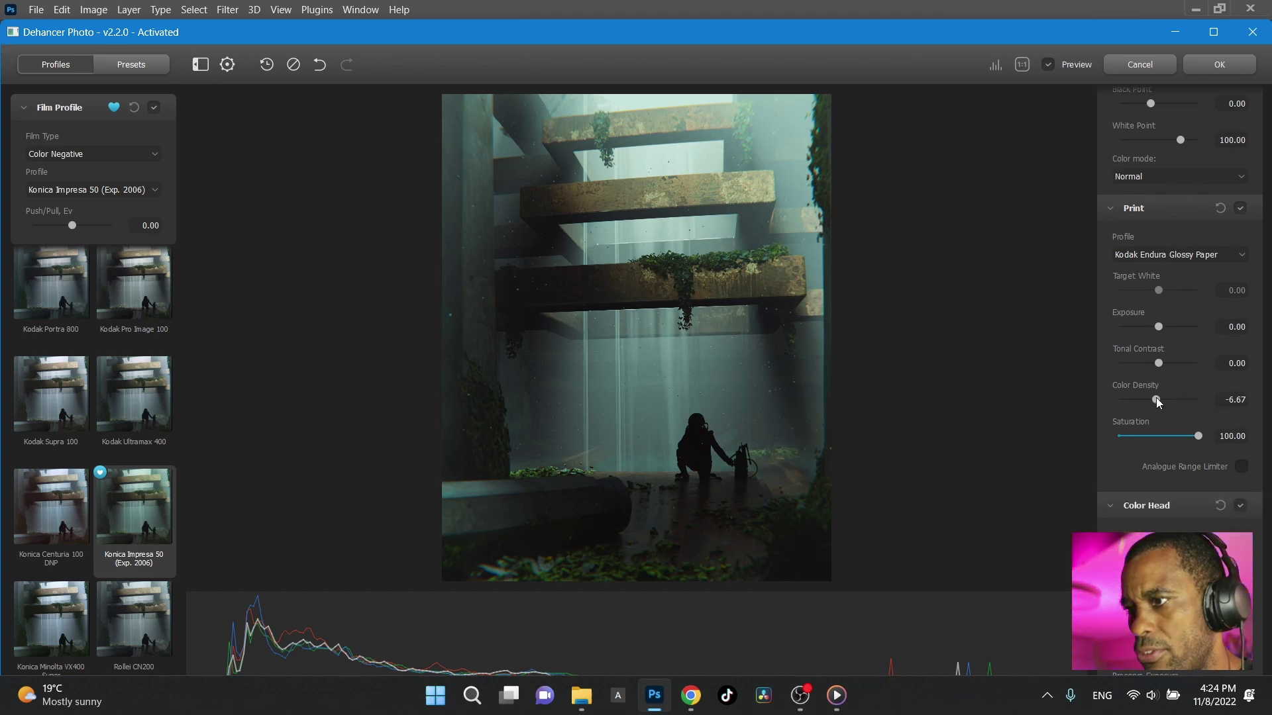
left_click_drag(1158, 399, 1225, 397)
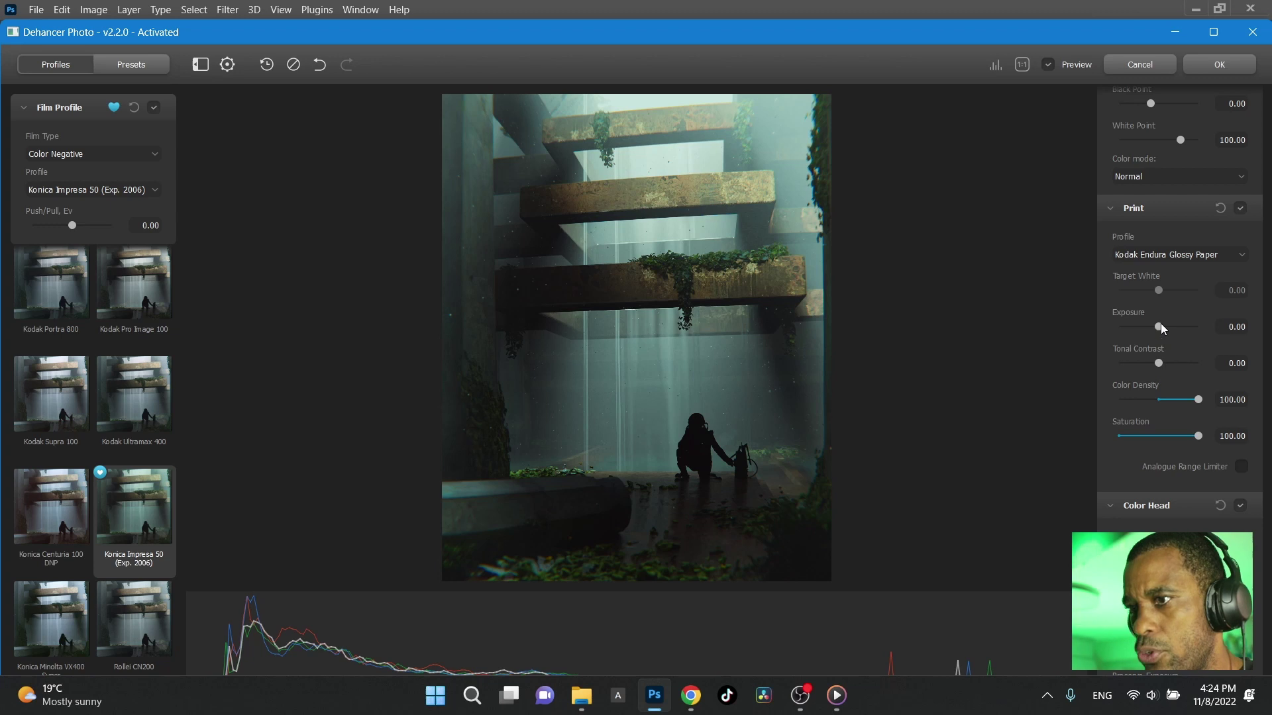
left_click_drag(1160, 325, 1173, 327)
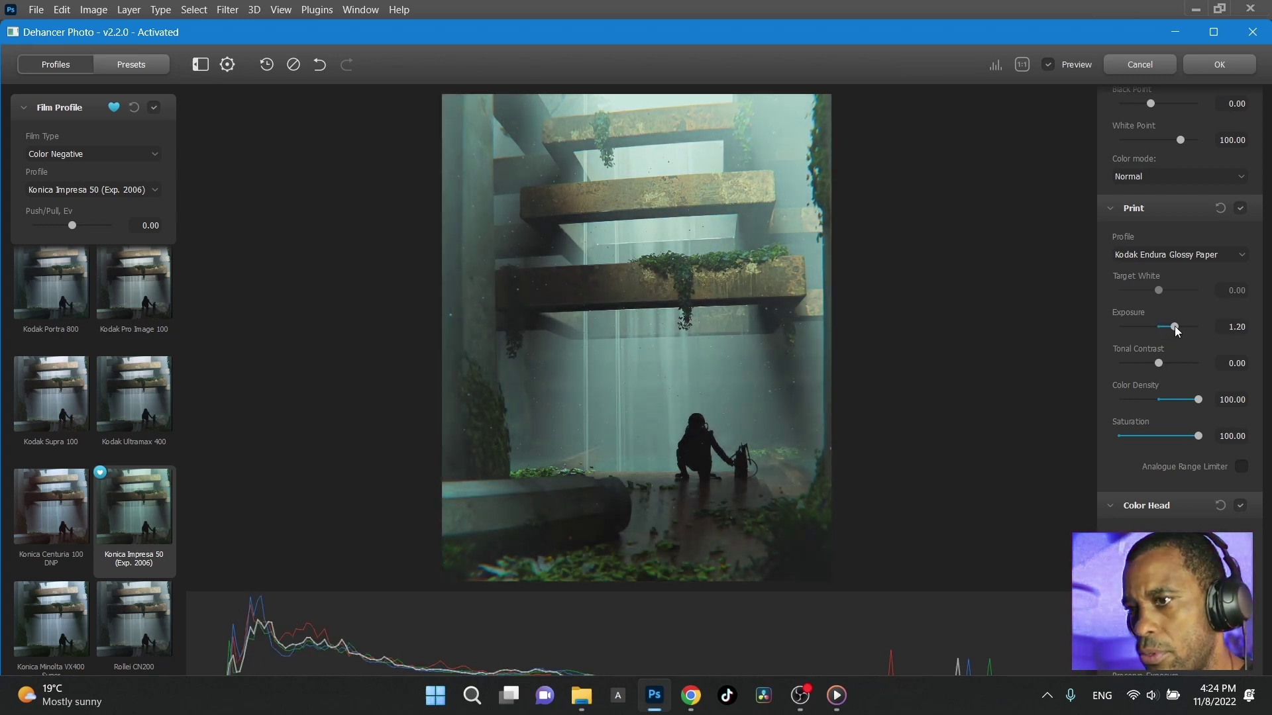
scroll(1170, 331, "down", 1)
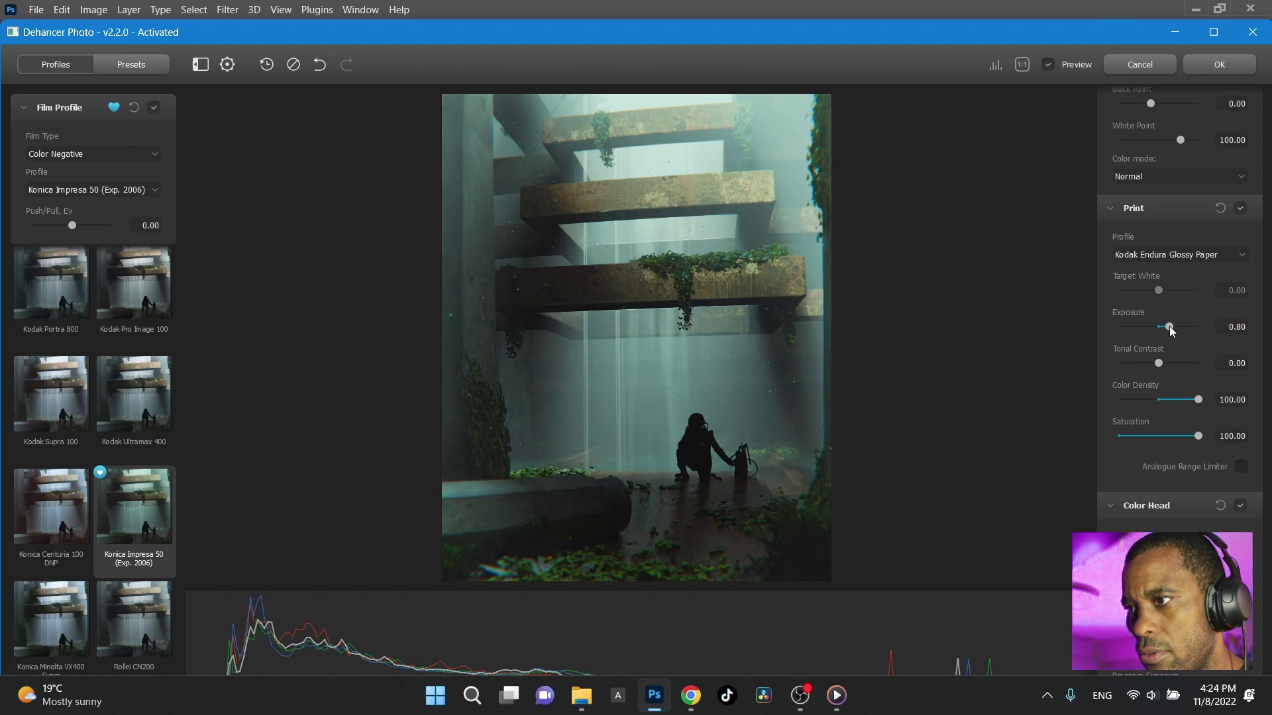
left_click_drag(1171, 331, 1172, 331)
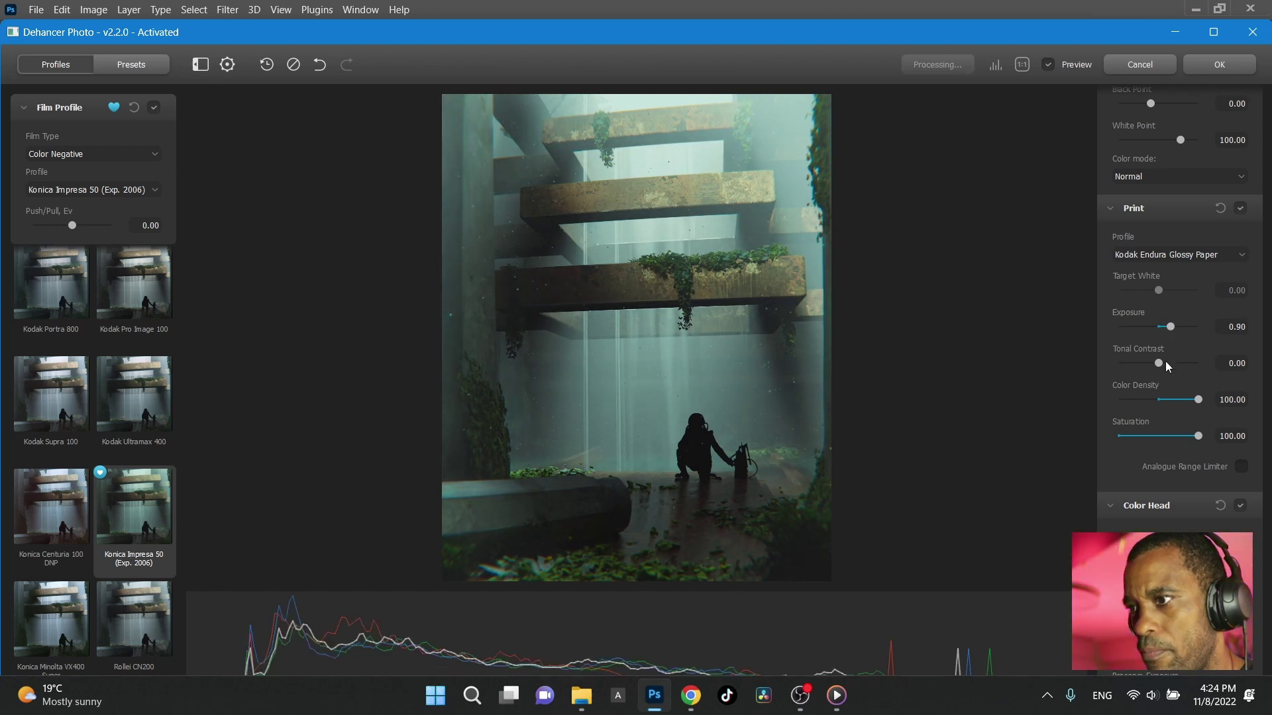
Step: Test Tonal Contrast, reset it to zero, and enable the Analogue Range Limiter
left_click_drag(1164, 364, 1170, 363)
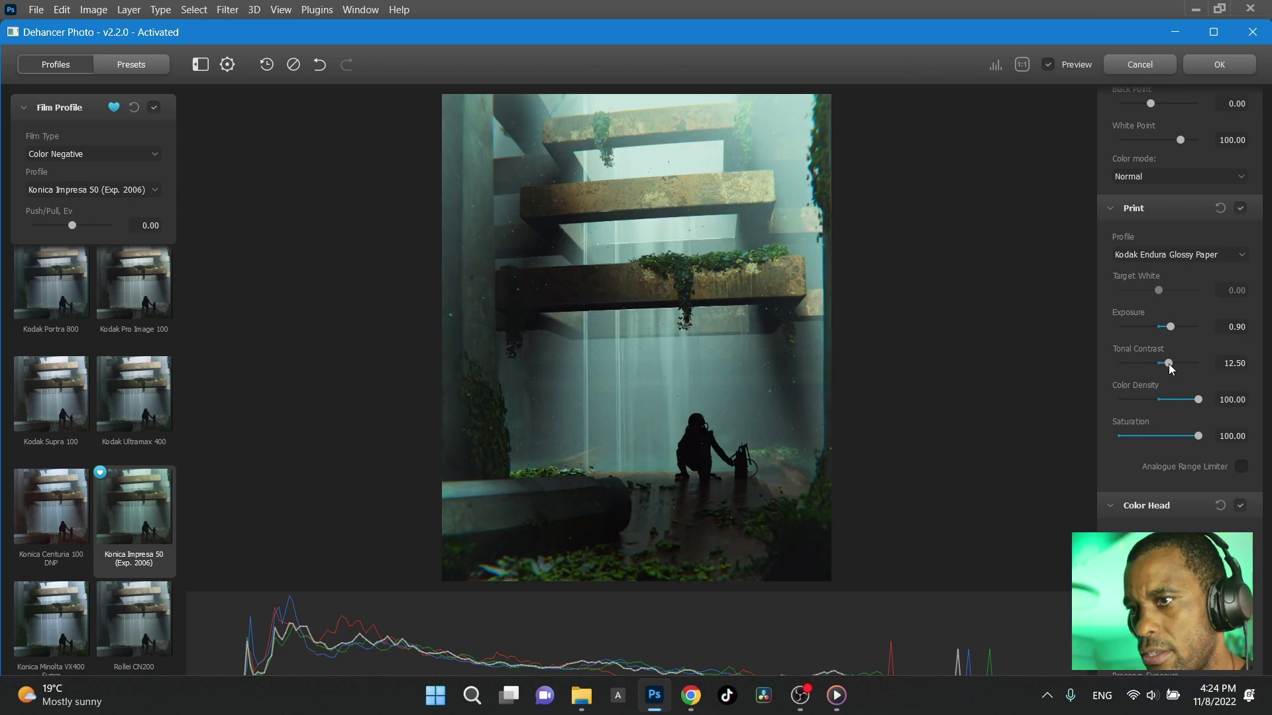
double_click(1168, 363)
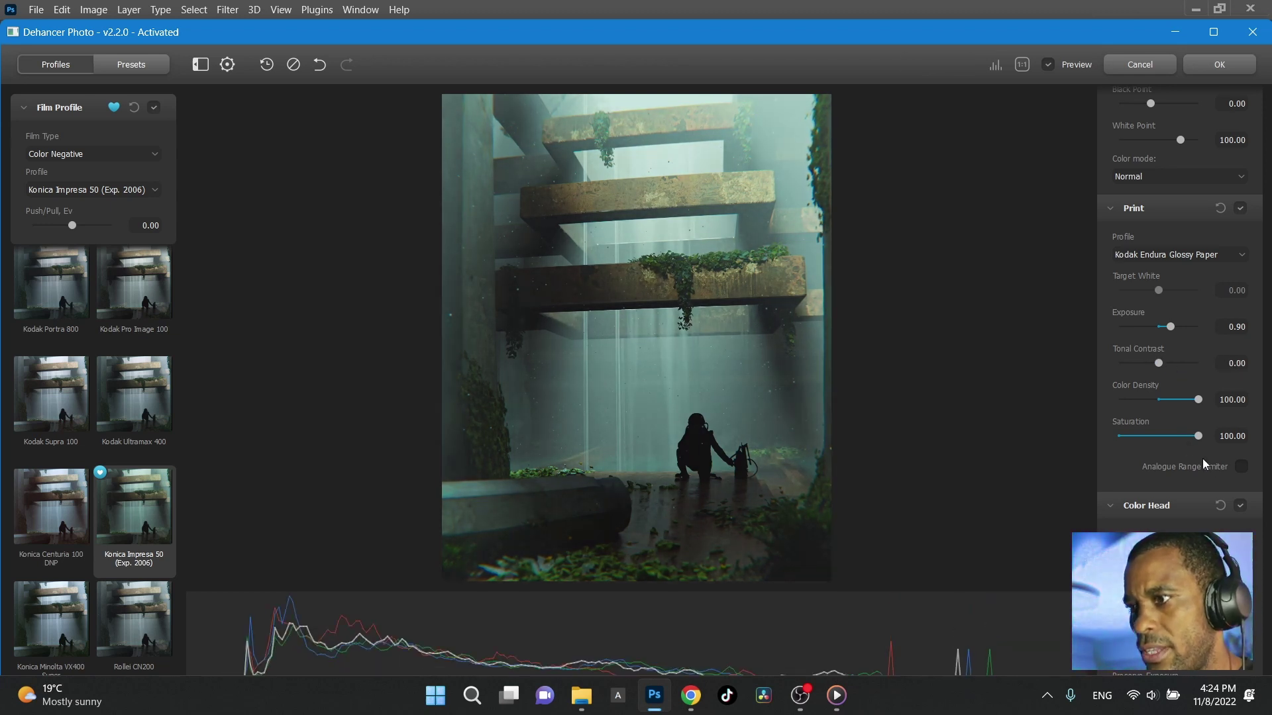
left_click(1241, 468)
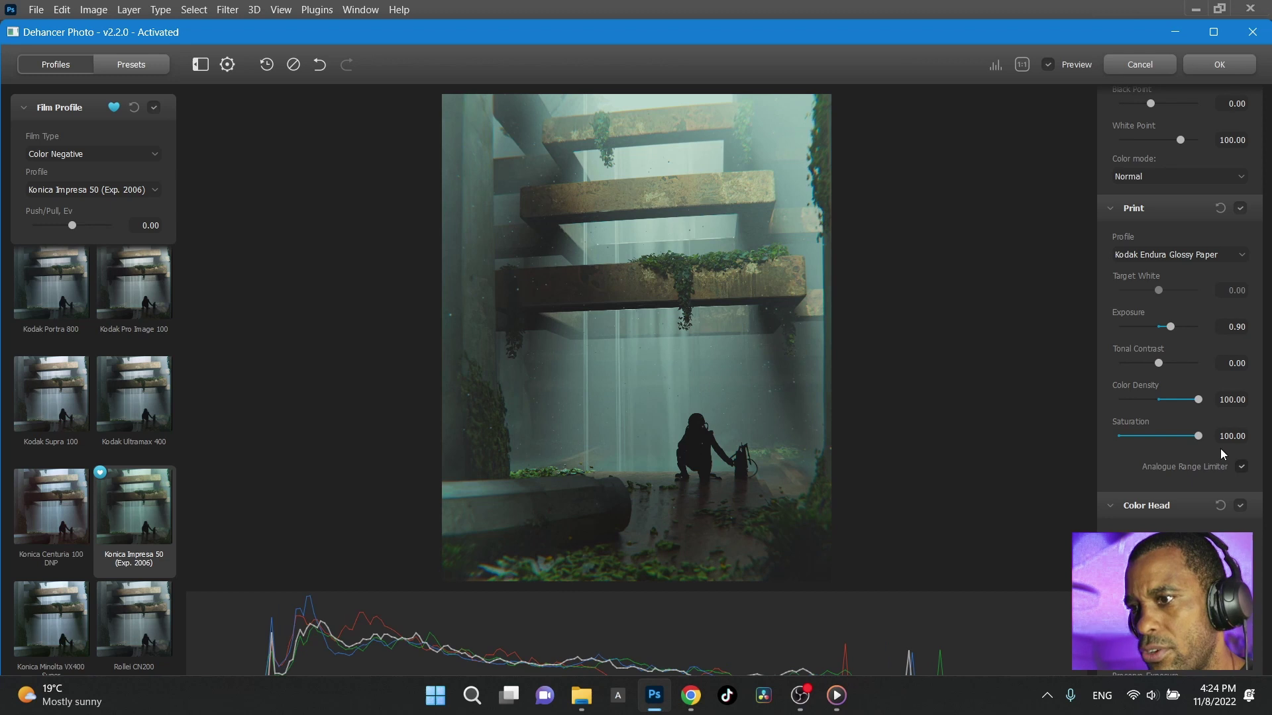
Step: Gang the Color Head channels so Yellow-Blue, Magenta-Green and Cyan-Red all read 6.67
scroll(1219, 448, "down", 3)
scroll(1203, 443, "down", 3)
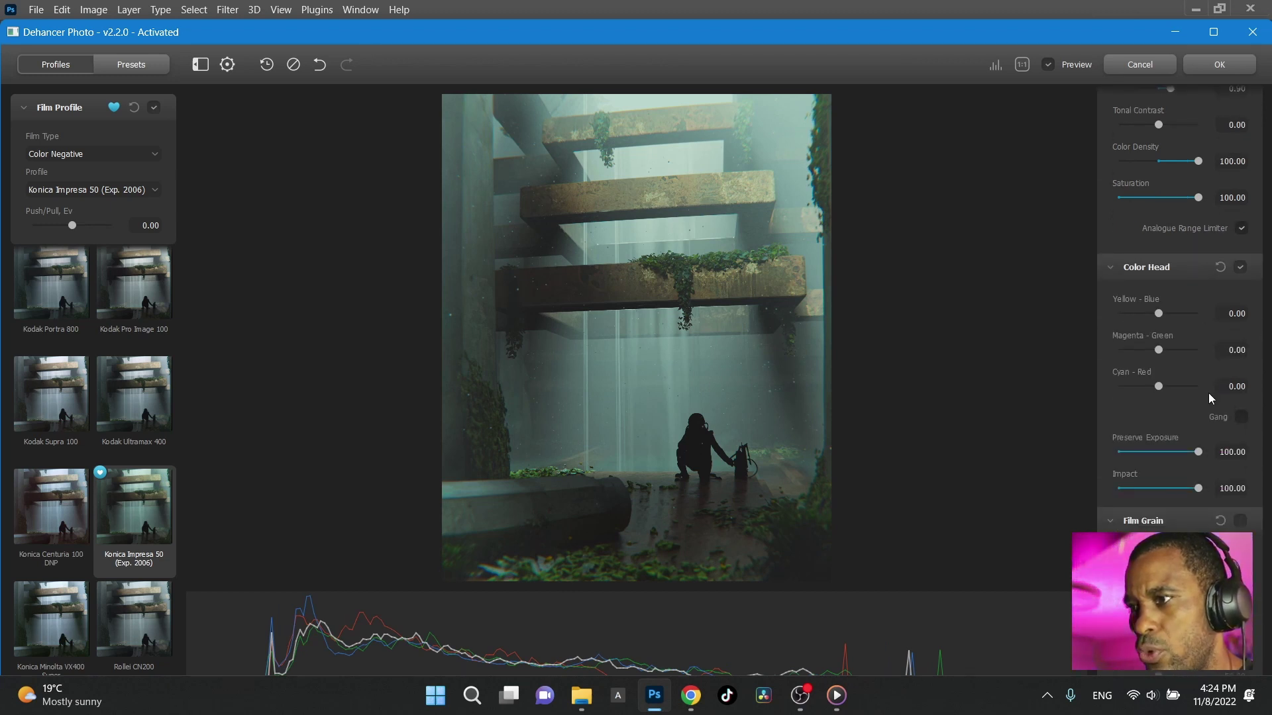
left_click(1242, 417)
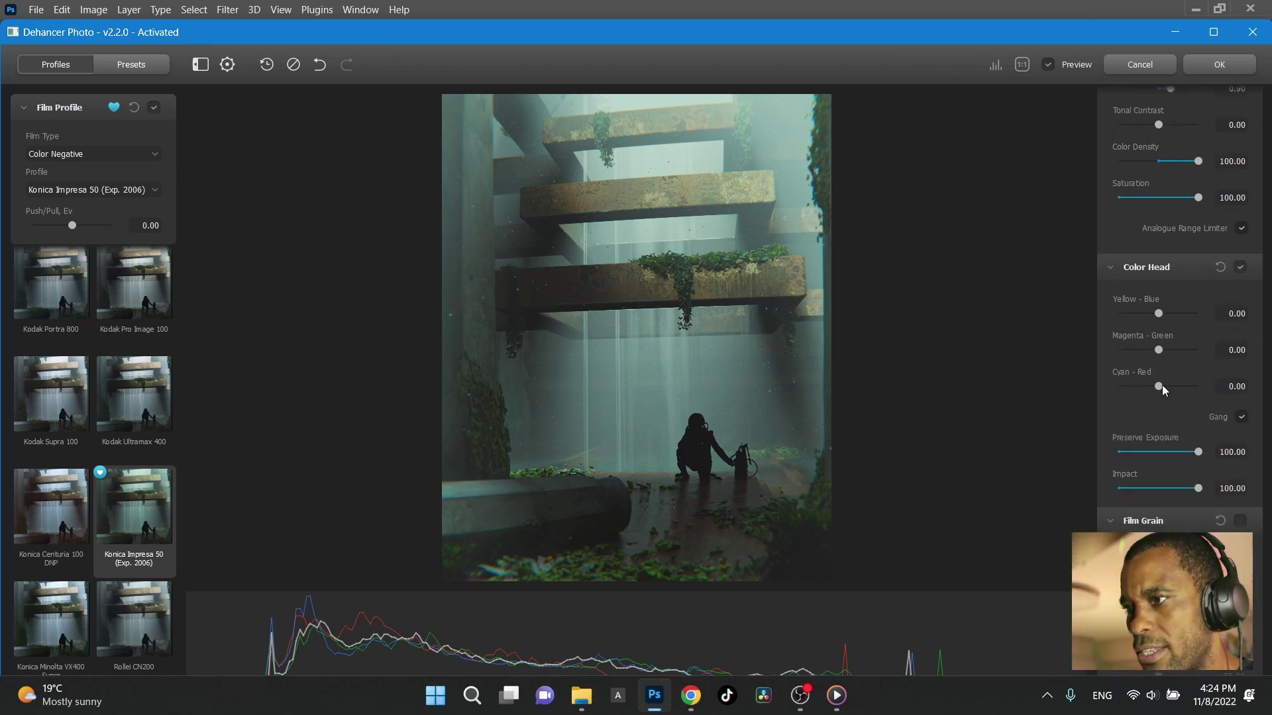
mouse_move(1158, 386)
left_mouse_down()
mouse_move(1184, 386)
mouse_move(1127, 386)
mouse_move(1164, 387)
left_mouse_up()
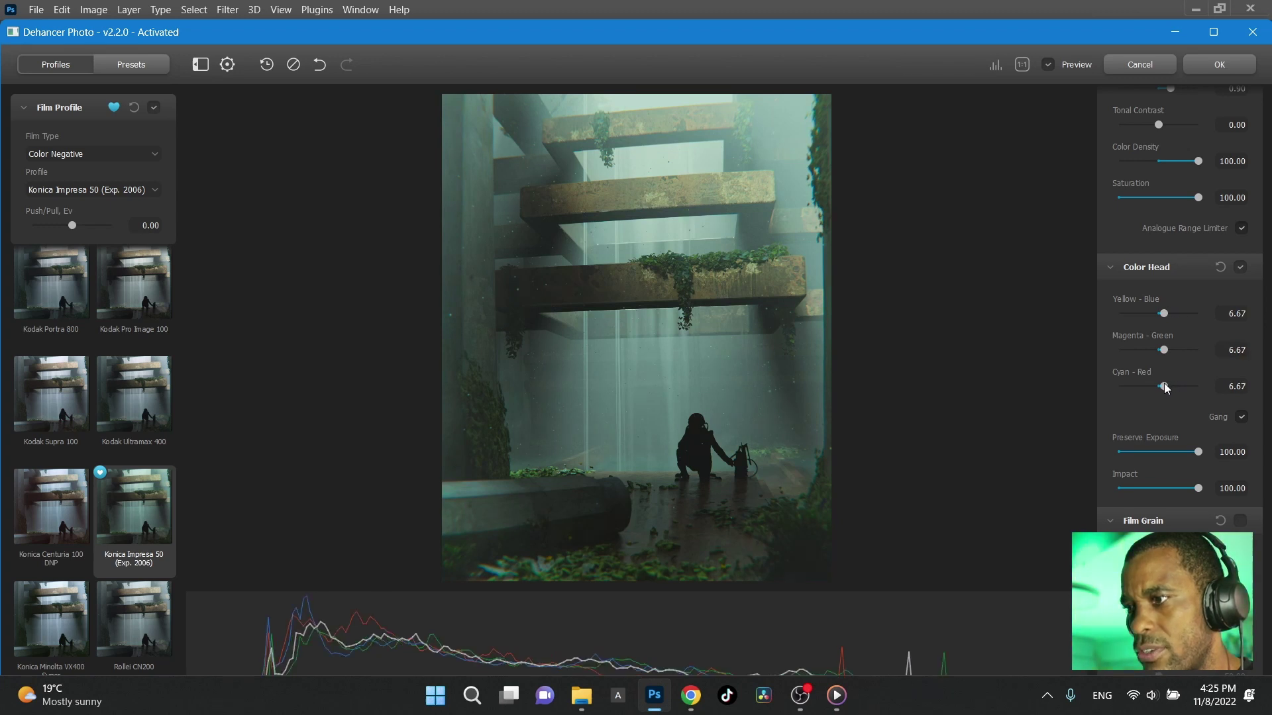
scroll(1166, 397, "down", 2)
Step: Enable film grain with its resolution at maximum
left_click(1240, 361)
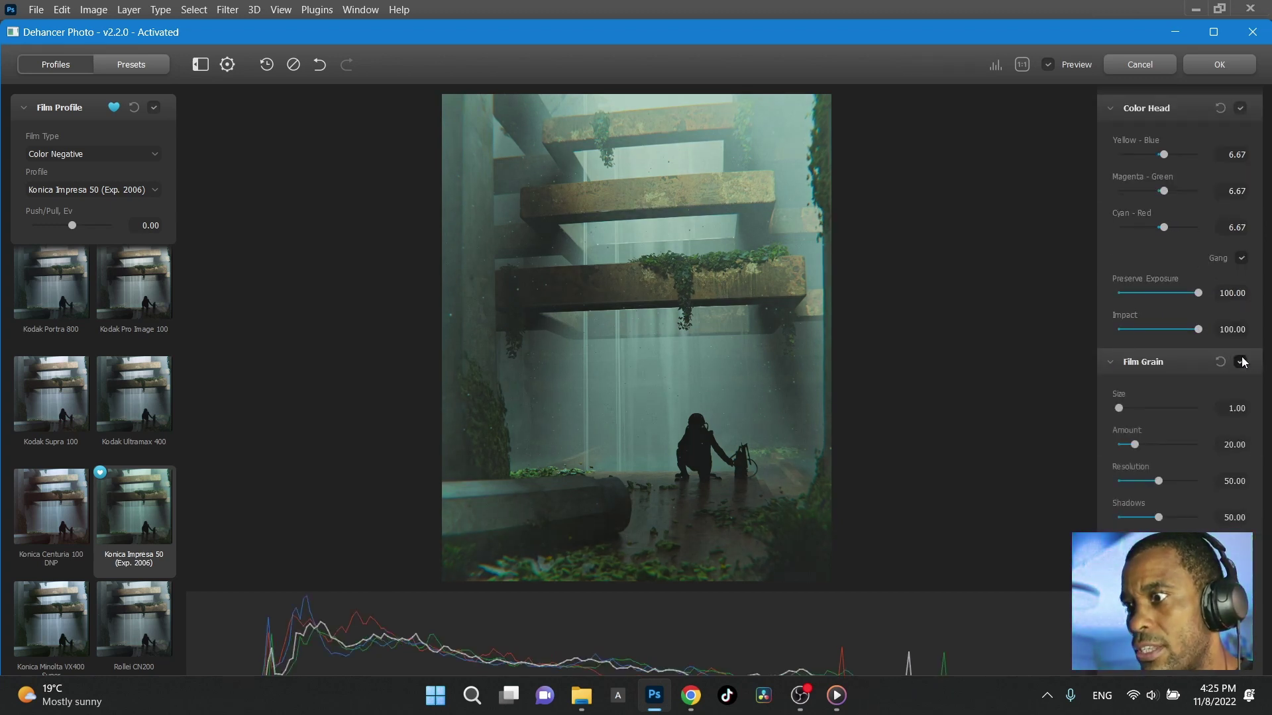
left_click_drag(1157, 481, 1234, 476)
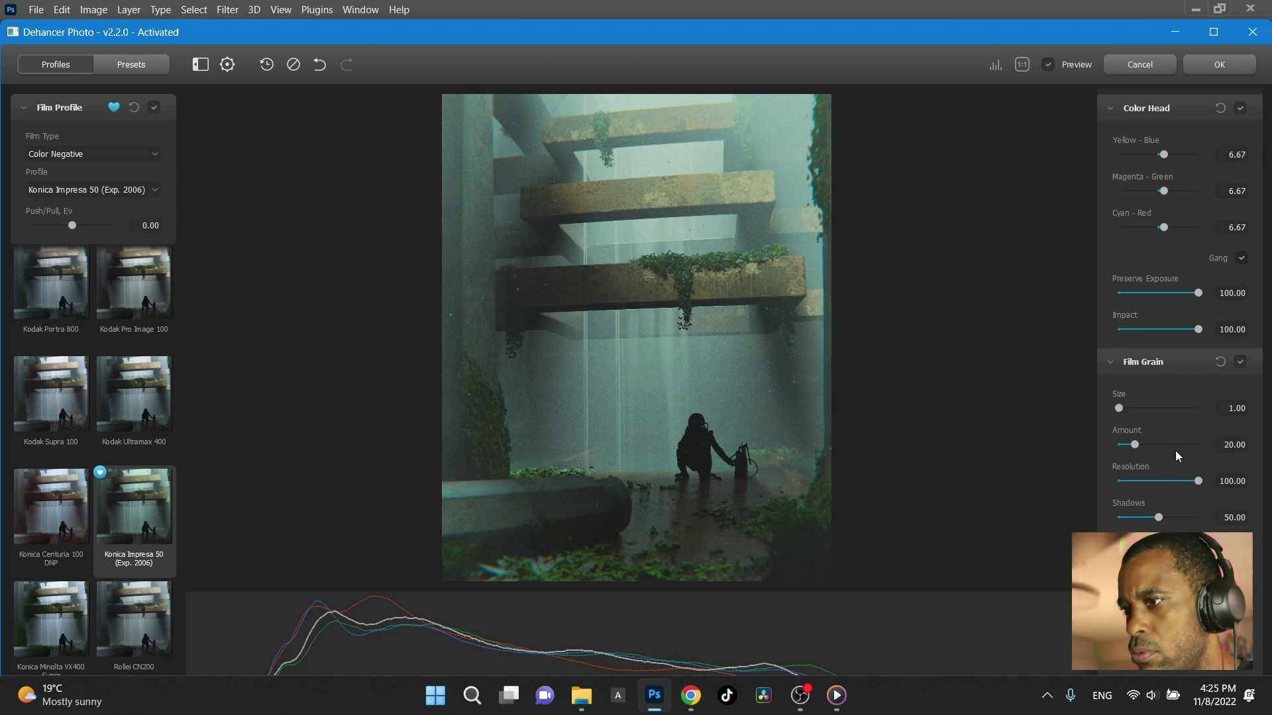
scroll(1175, 450, "down", 1)
scroll(1169, 434, "down", 5)
scroll(1169, 439, "down", 2)
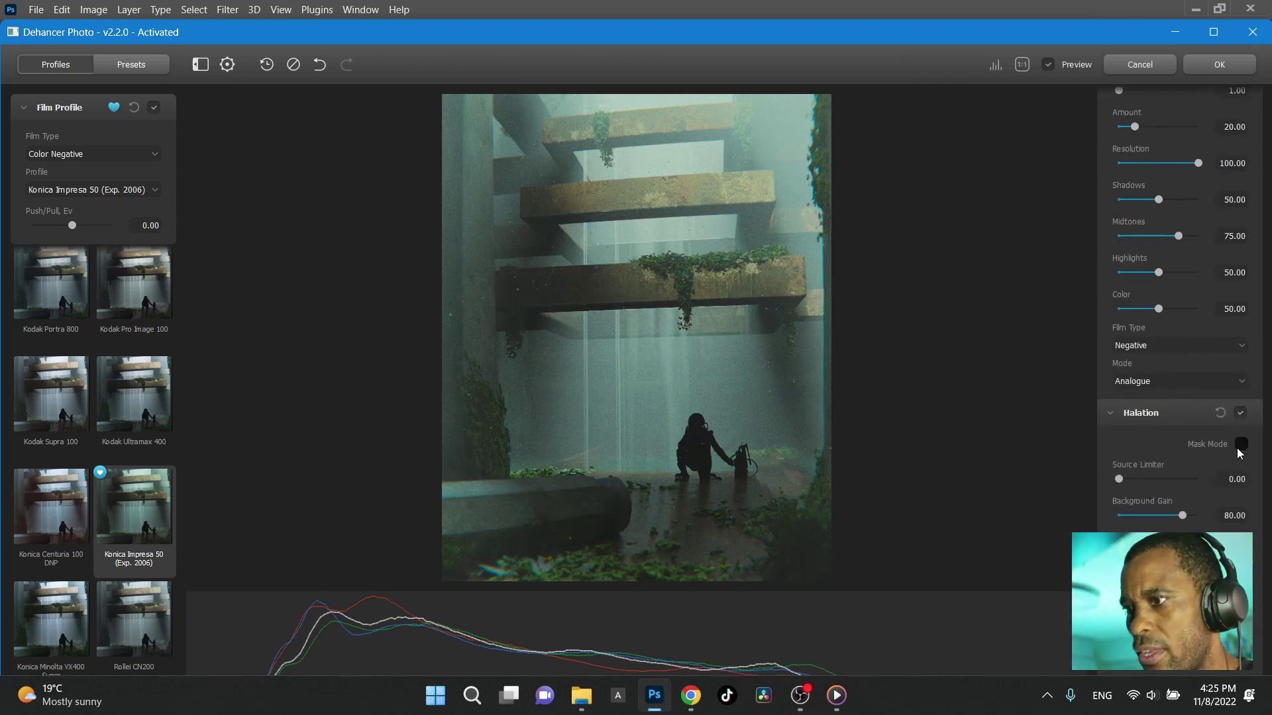
Step: Show the halation mask and raise halation Local Diffusion to 25.83
left_click(1242, 443)
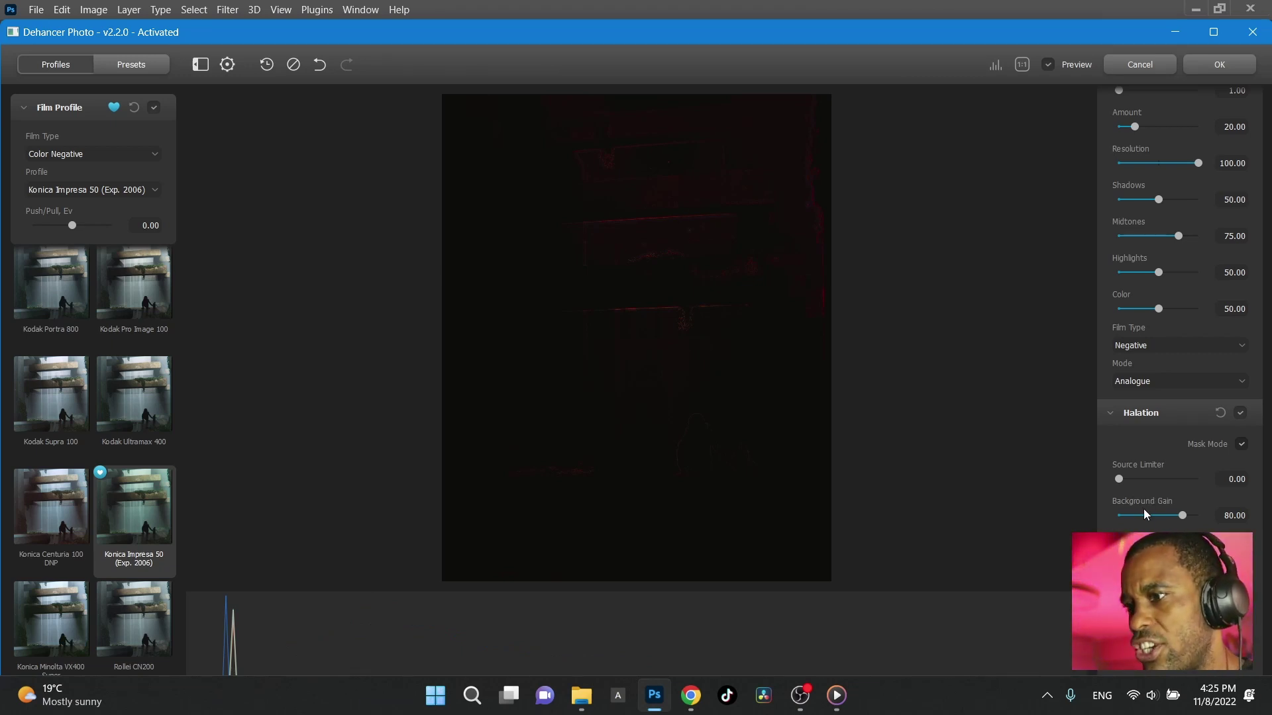
scroll(1143, 509, "down", 1)
scroll(1178, 331, "down", 1)
scroll(1179, 331, "down", 2)
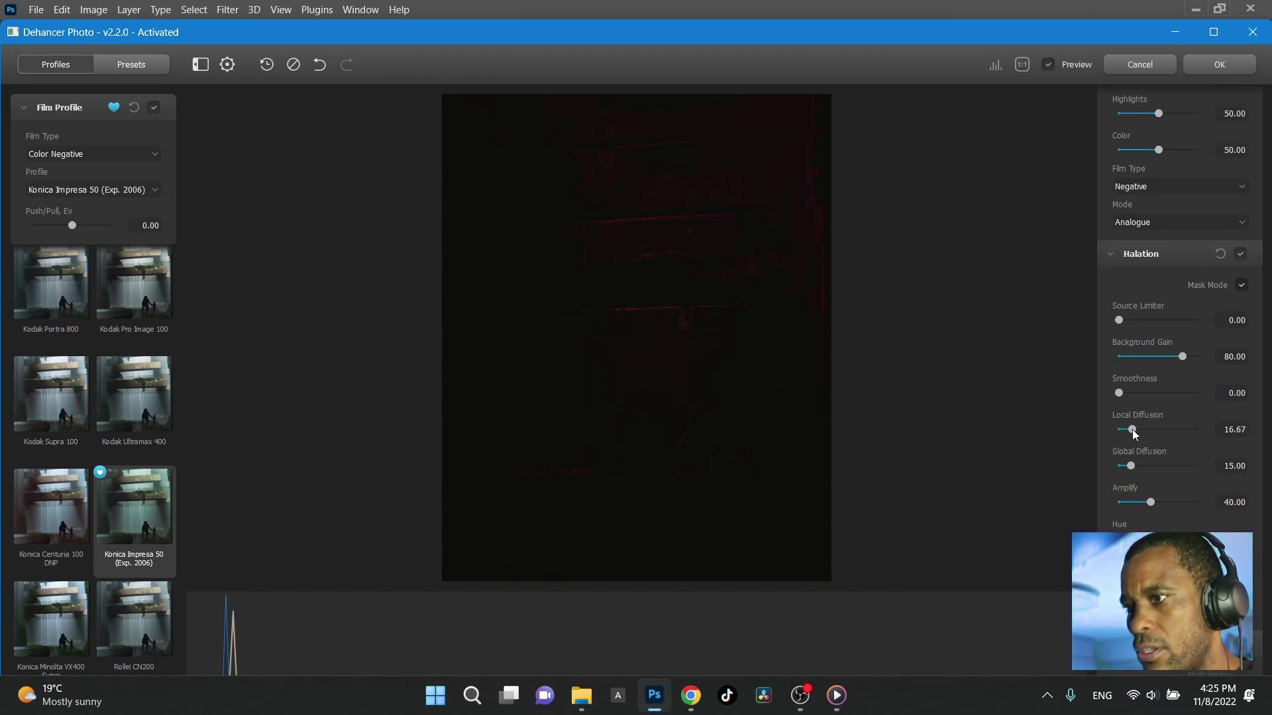
left_click_drag(1132, 429, 1139, 428)
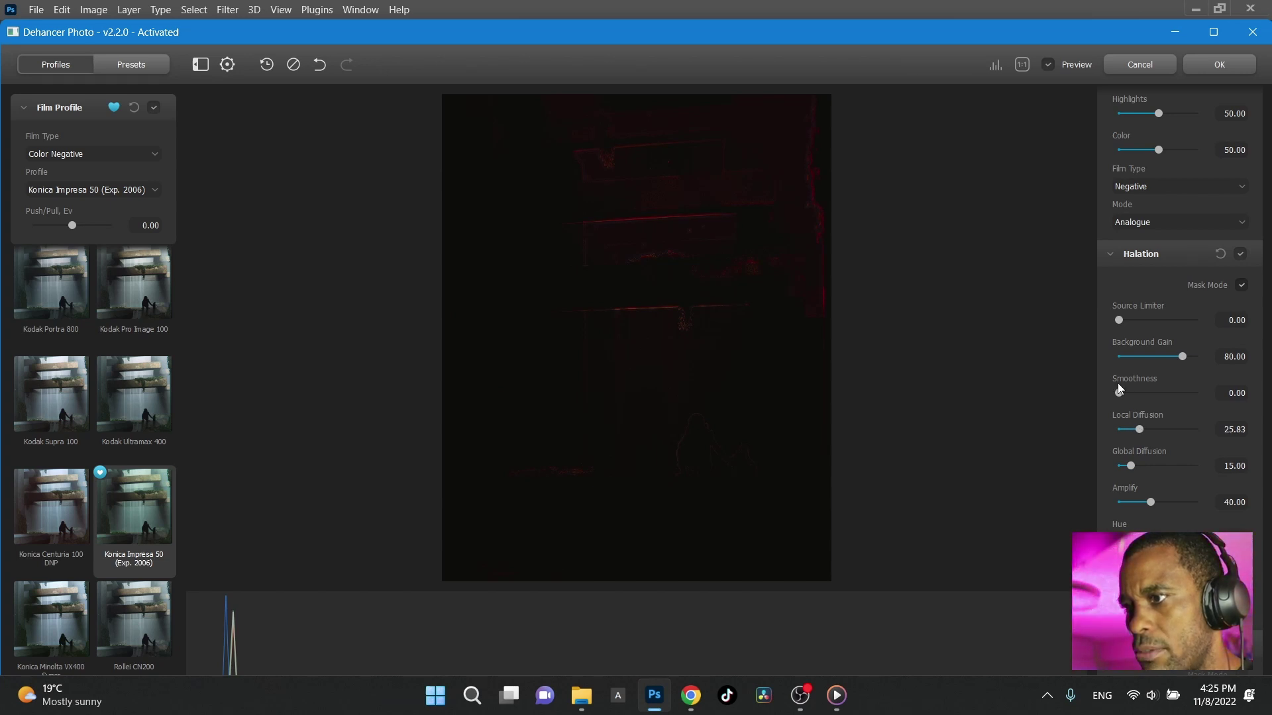
mouse_move(1118, 392)
left_mouse_down()
mouse_move(1195, 392)
mouse_move(1056, 394)
left_mouse_up()
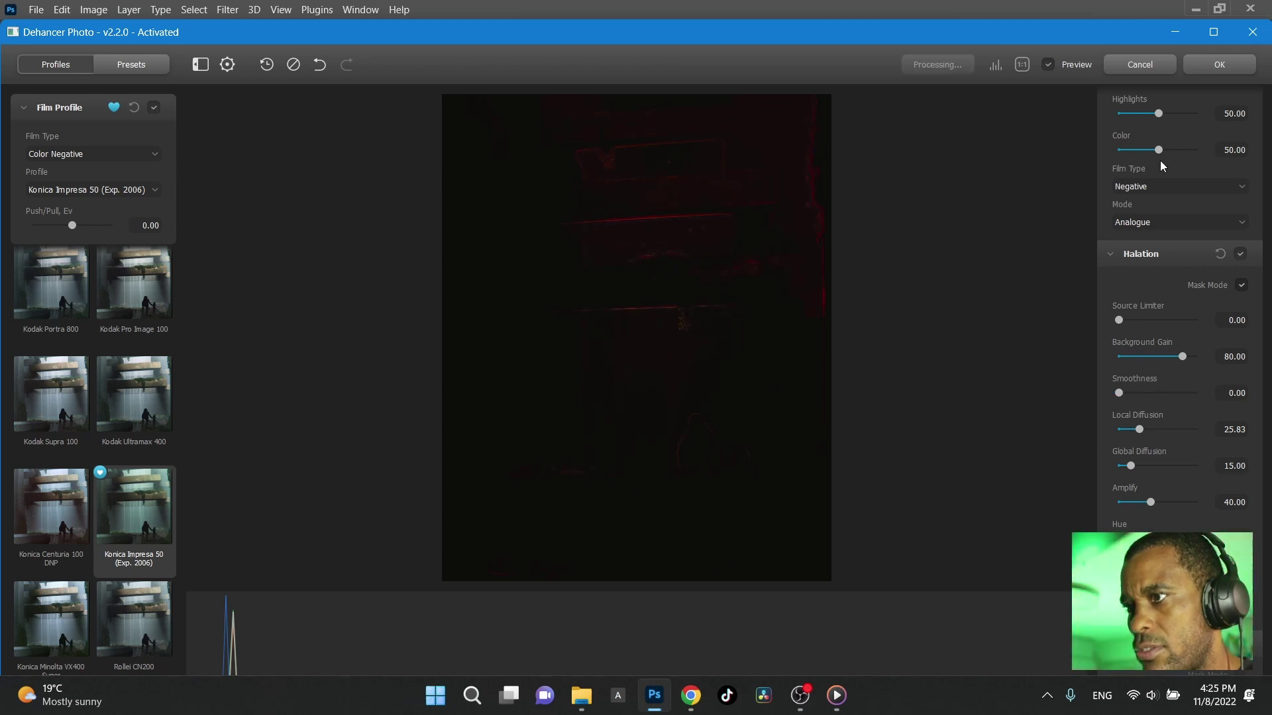
Step: Set Bloom Impact to 30 and turn off the halation and bloom mask views
left_click(1241, 285)
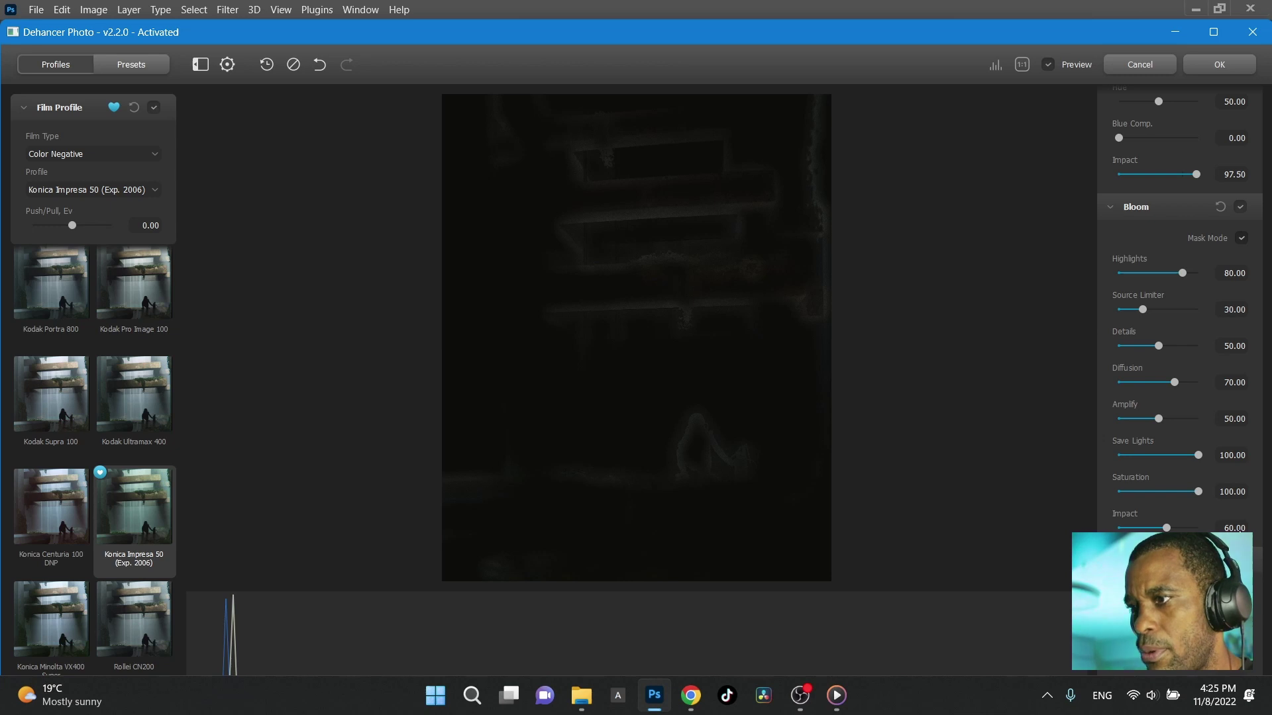
double_click(1234, 528)
type("30")
key("Return")
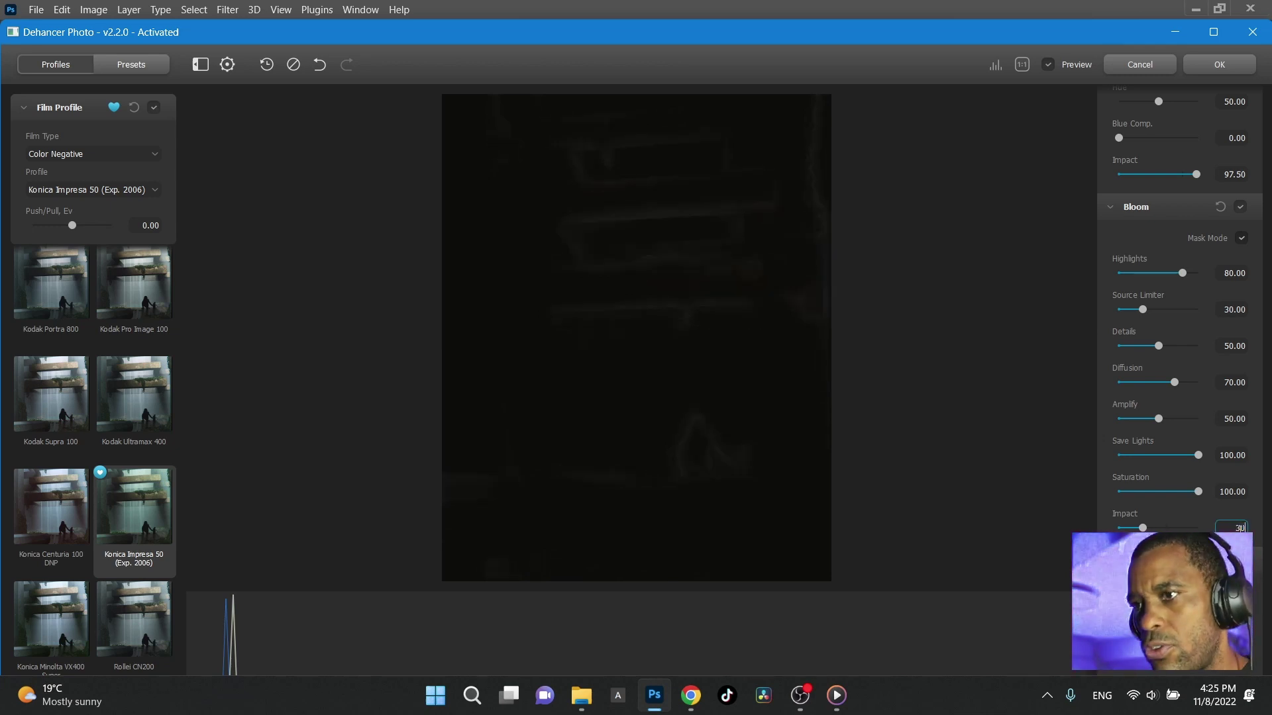
left_click(1242, 238)
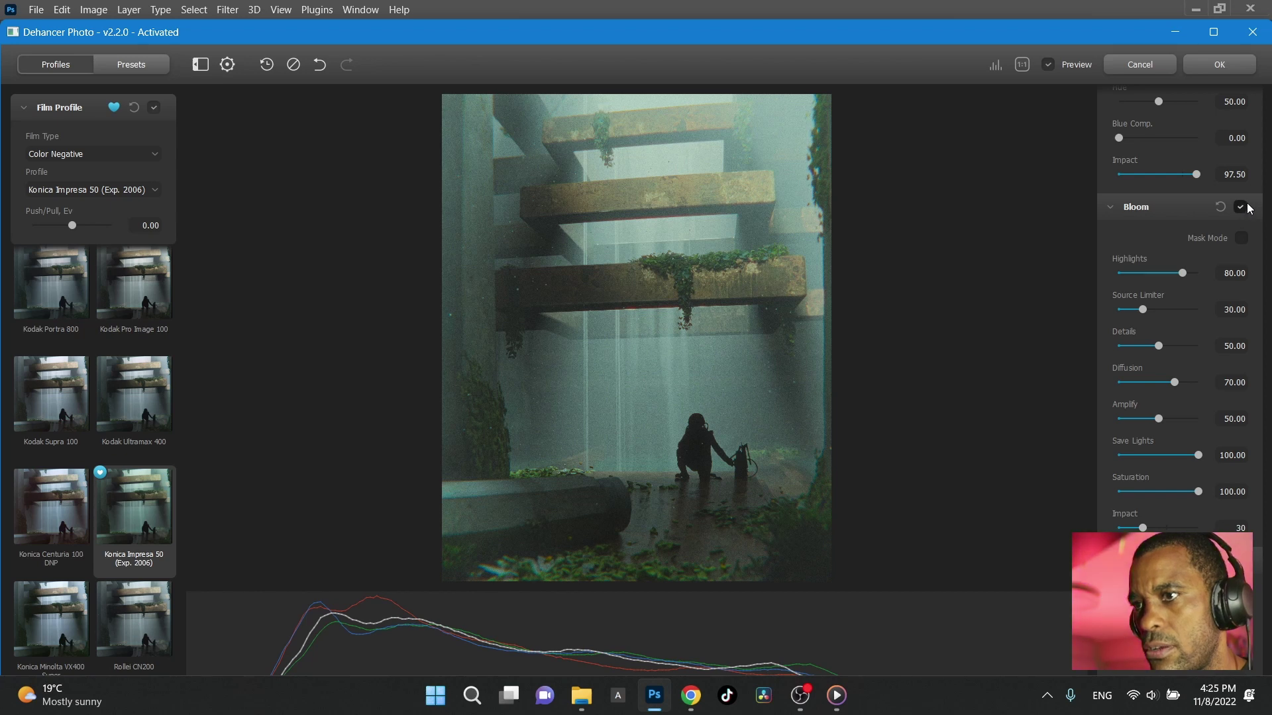
left_click(1248, 209)
left_click(1248, 208)
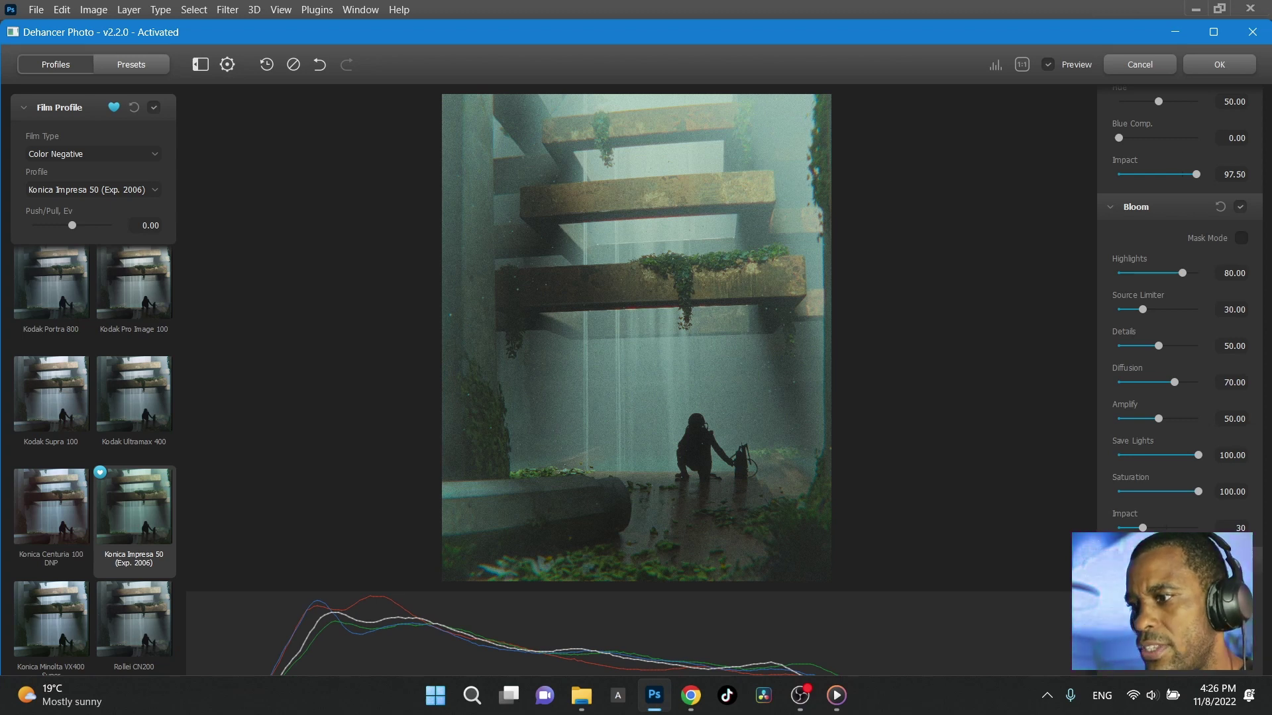
scroll(1179, 331, "down", 1)
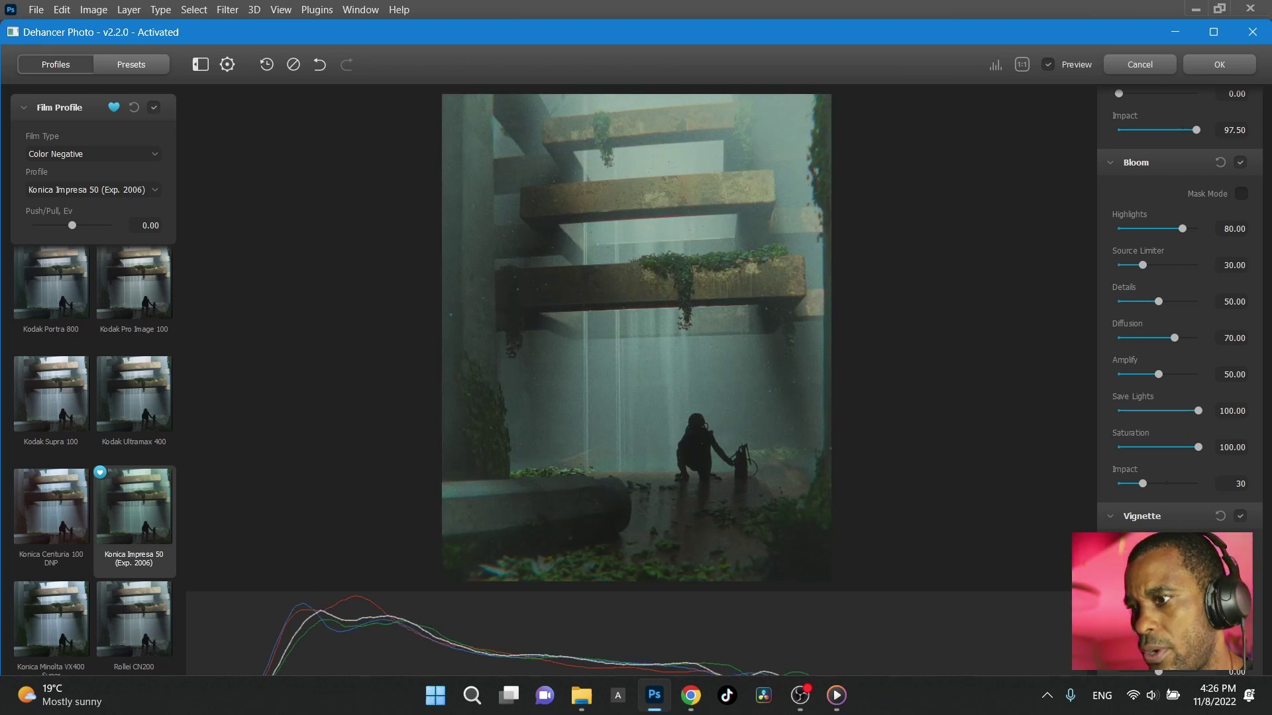
scroll(1179, 311, "up", 2)
scroll(1178, 312, "up", 1)
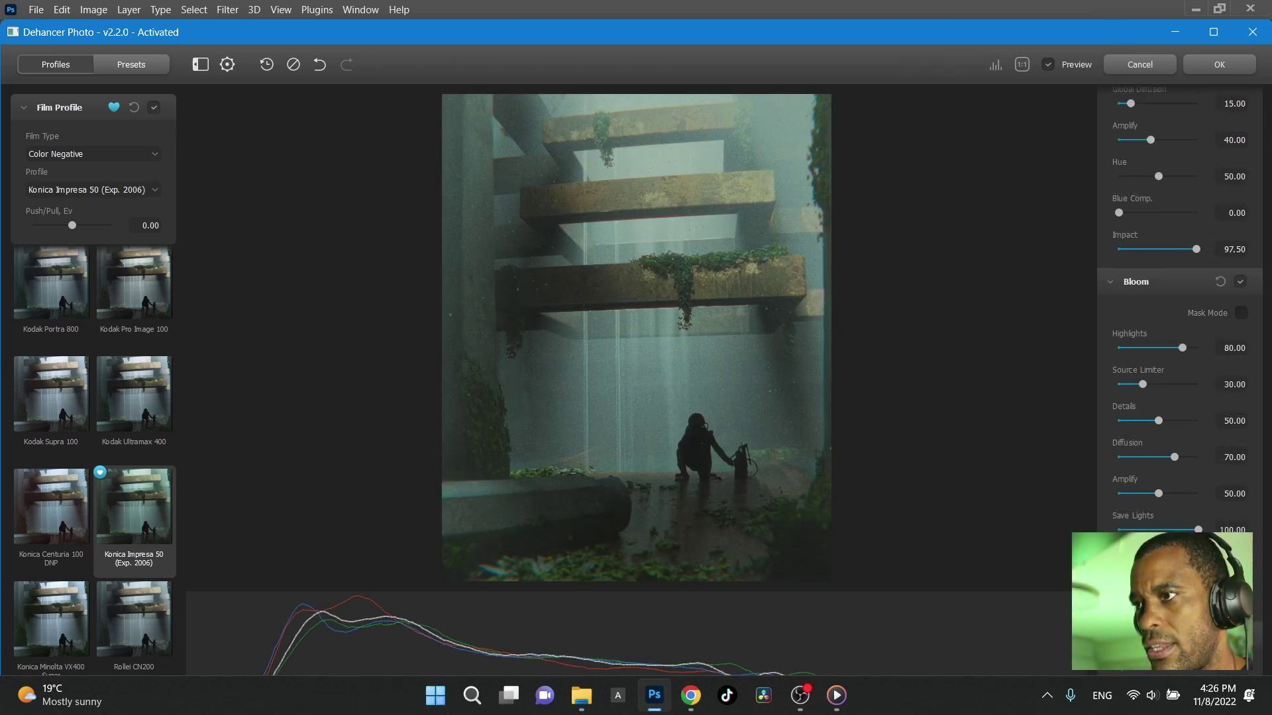
left_click(1049, 65)
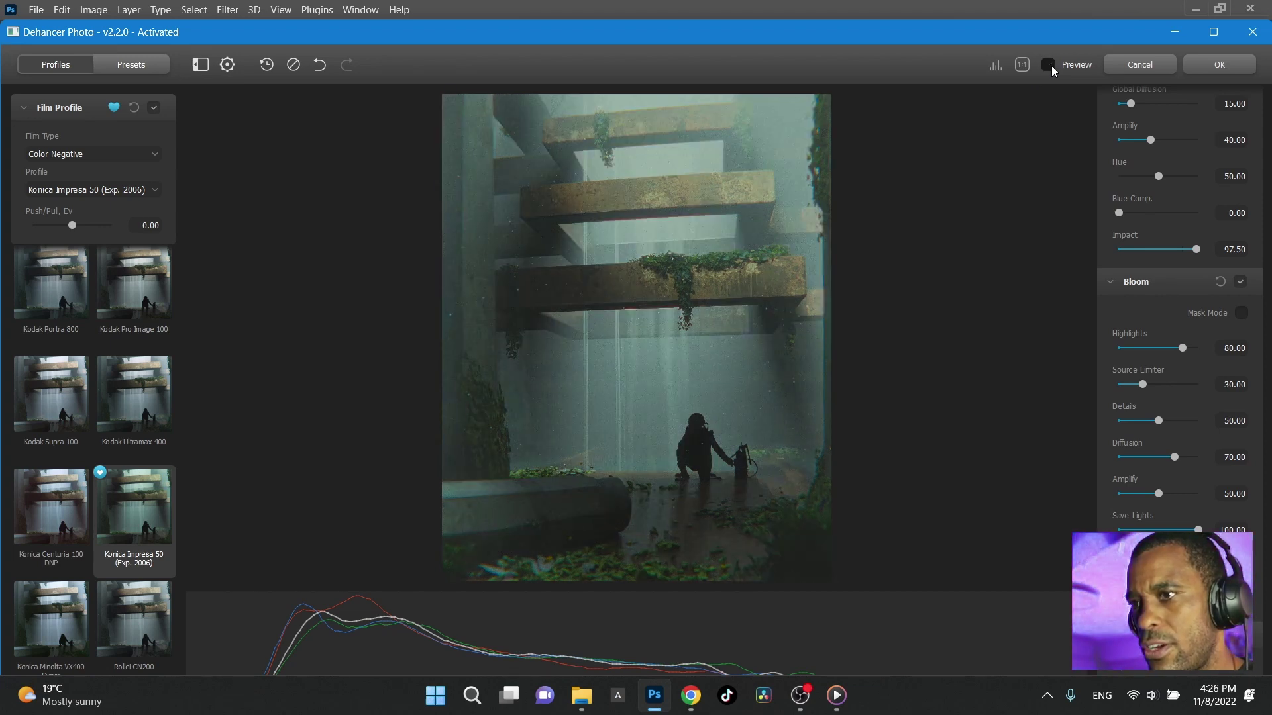
left_click(1048, 65)
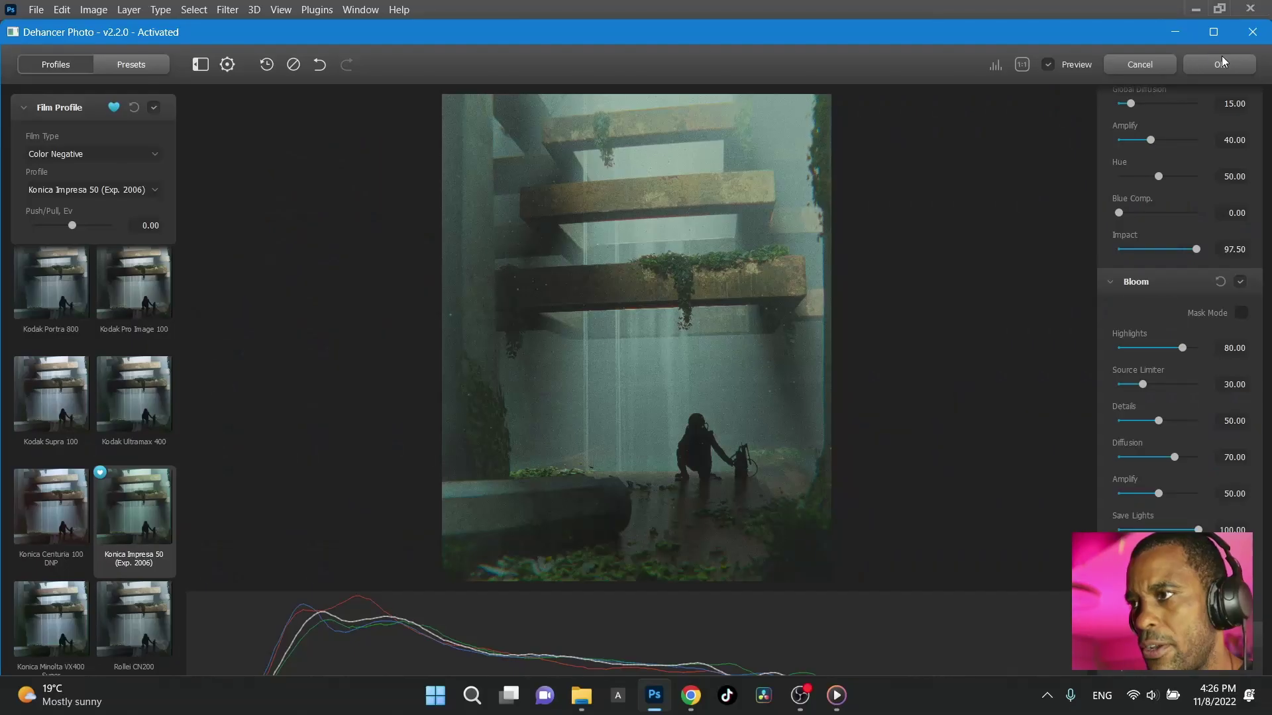
Step: Apply the Dehancer look, compare layer versions, ending with Layer 1 copy visible
left_click(1221, 55)
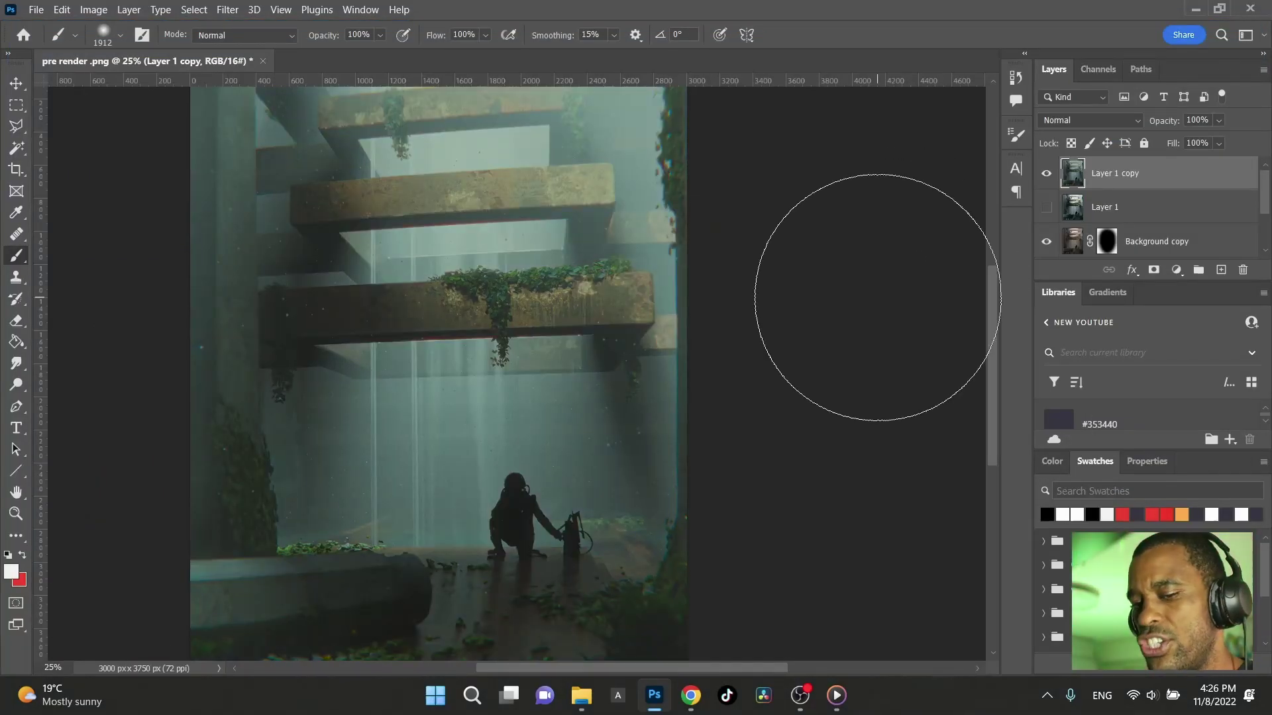
key("v")
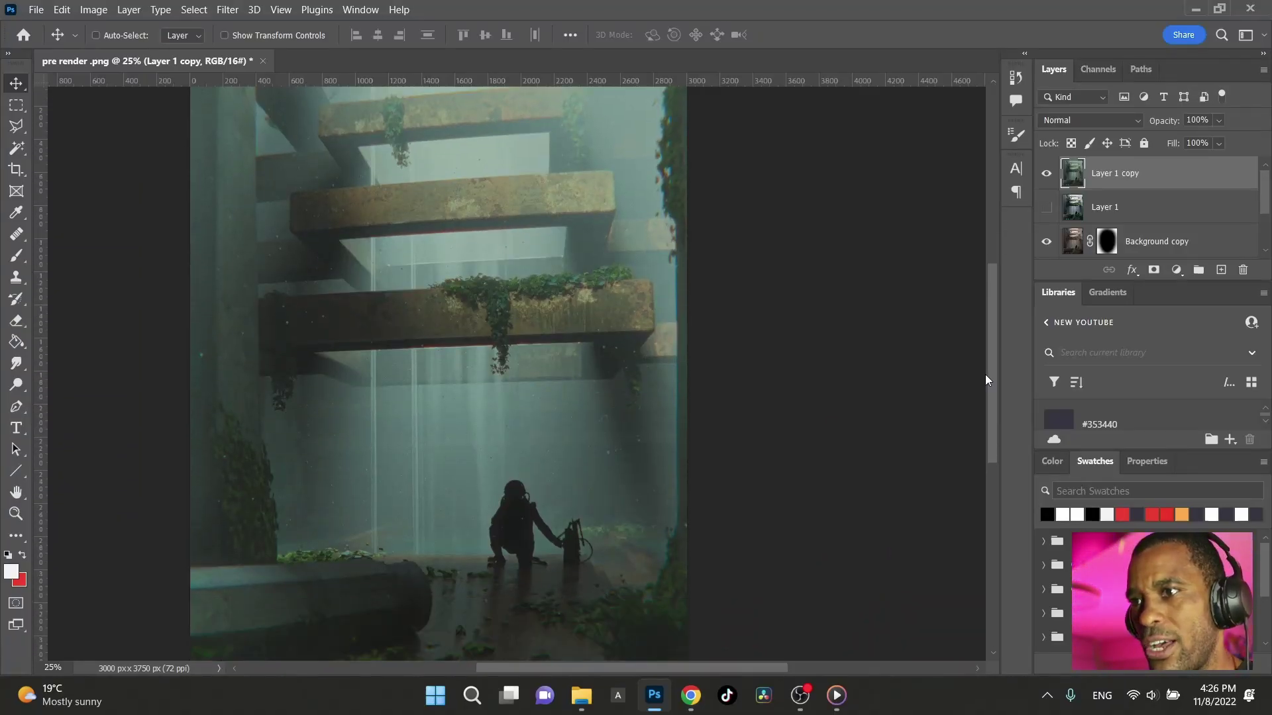
left_click(1046, 173)
scroll(1047, 216, "down", 2)
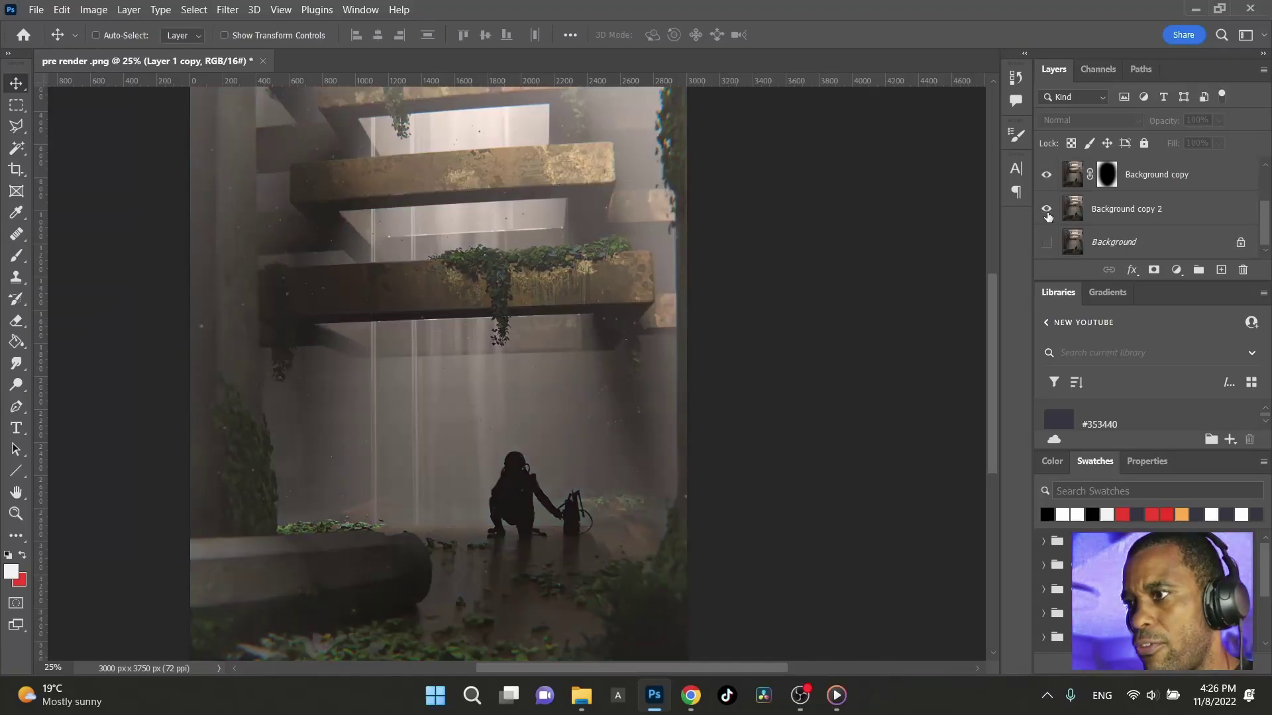
left_click(1047, 209, "alt")
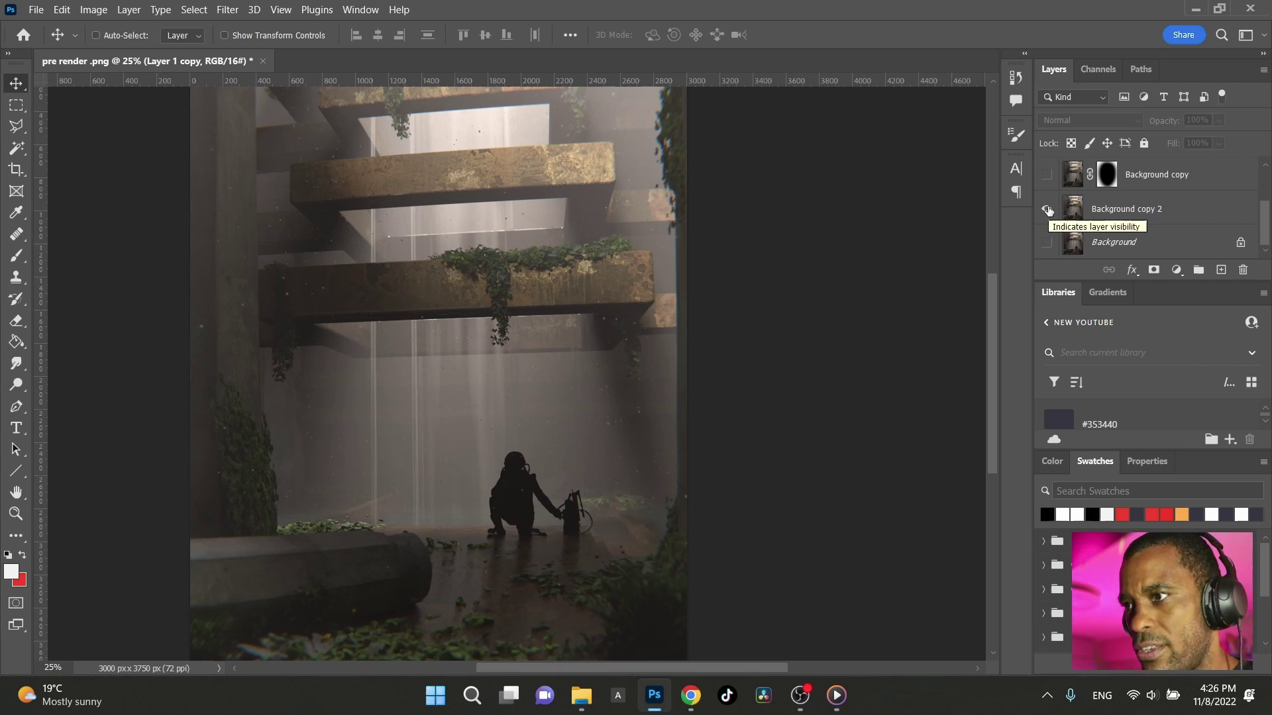
left_click(1047, 175)
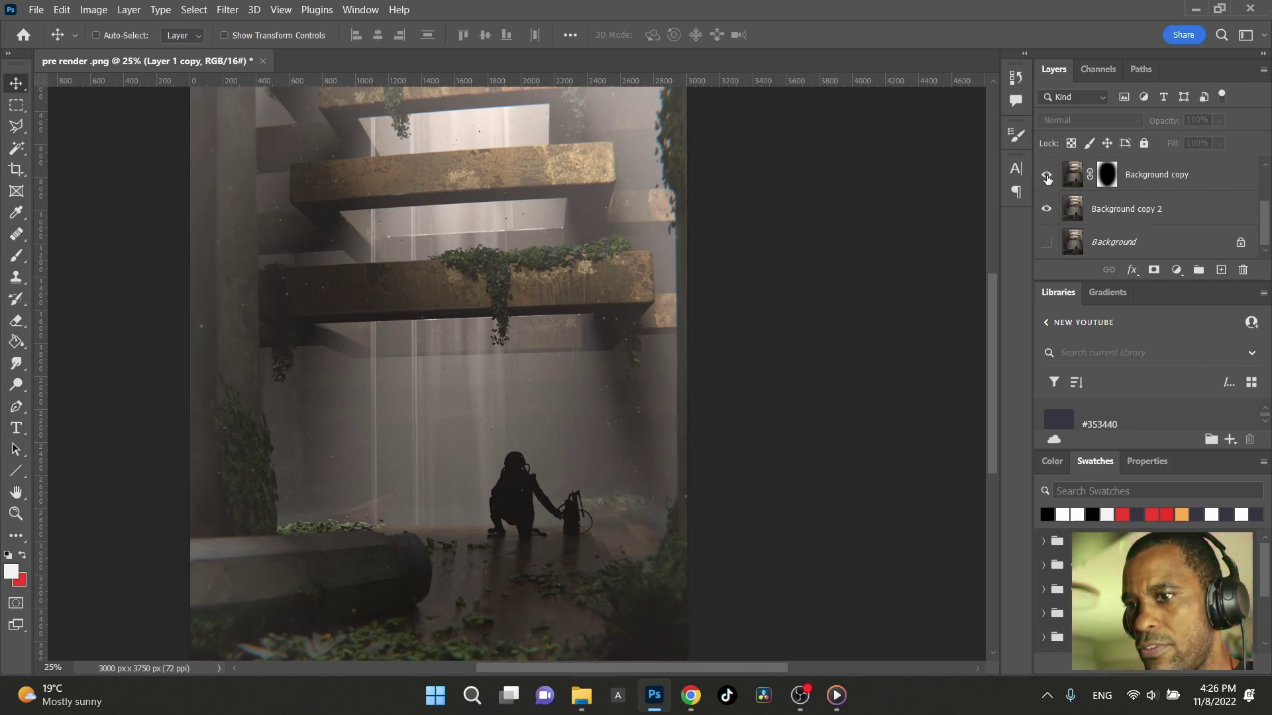
scroll(1046, 177, "up", 1)
left_click(1047, 176)
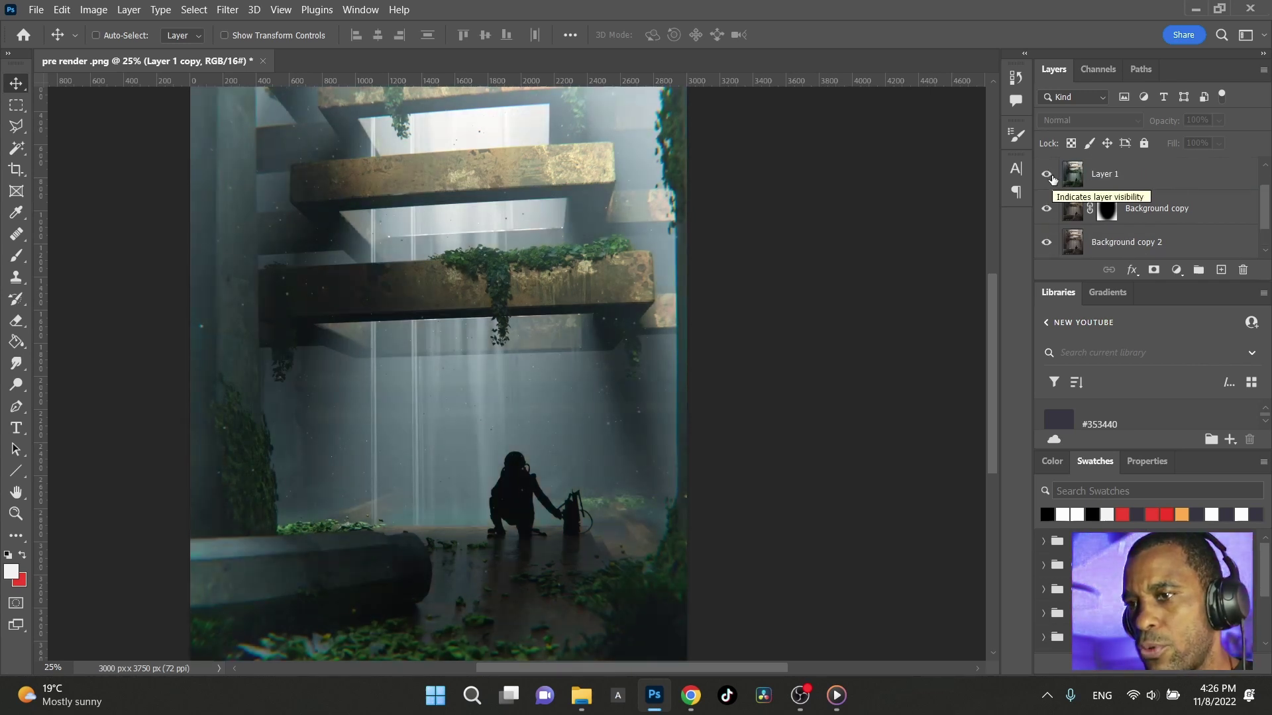
left_click(1047, 175)
scroll(1047, 176, "up", 1)
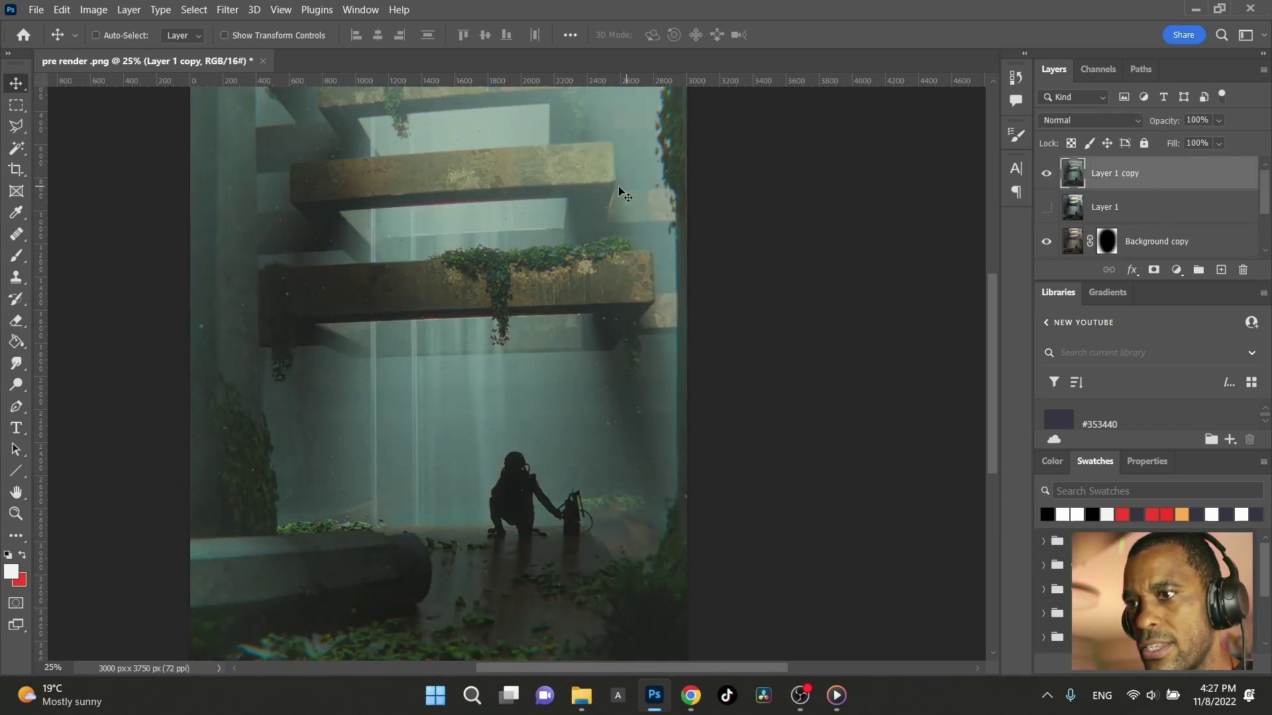
Step: Apply Unsharp Mask to Layer 1 copy: amount 57%, radius 1.0 px, threshold 0
left_click(173, 12)
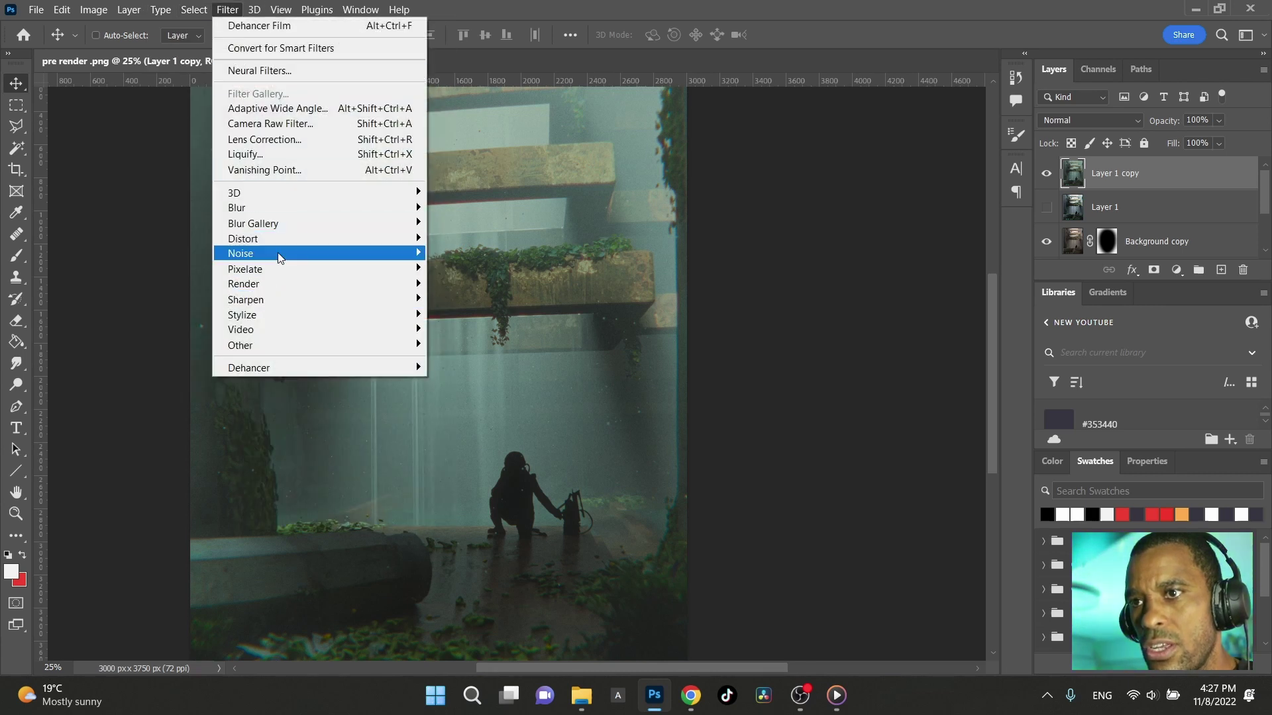
mouse_move(245, 268)
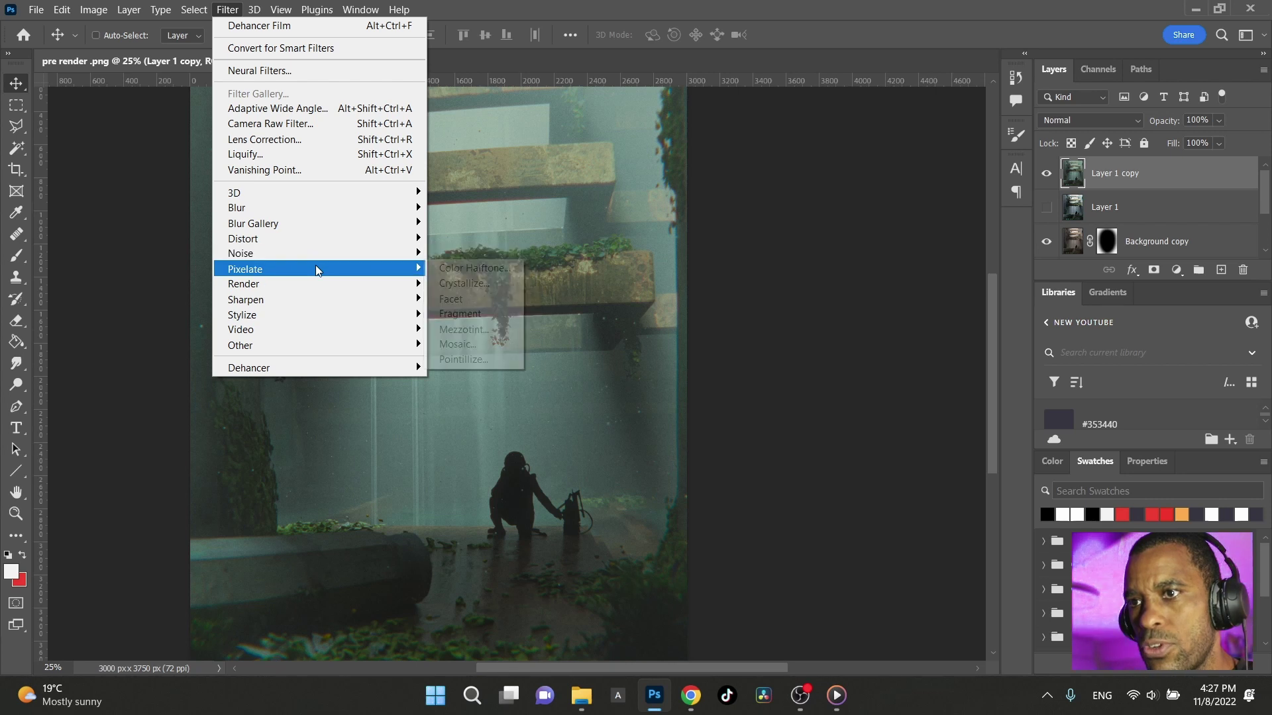
mouse_move(245, 300)
left_click(467, 361)
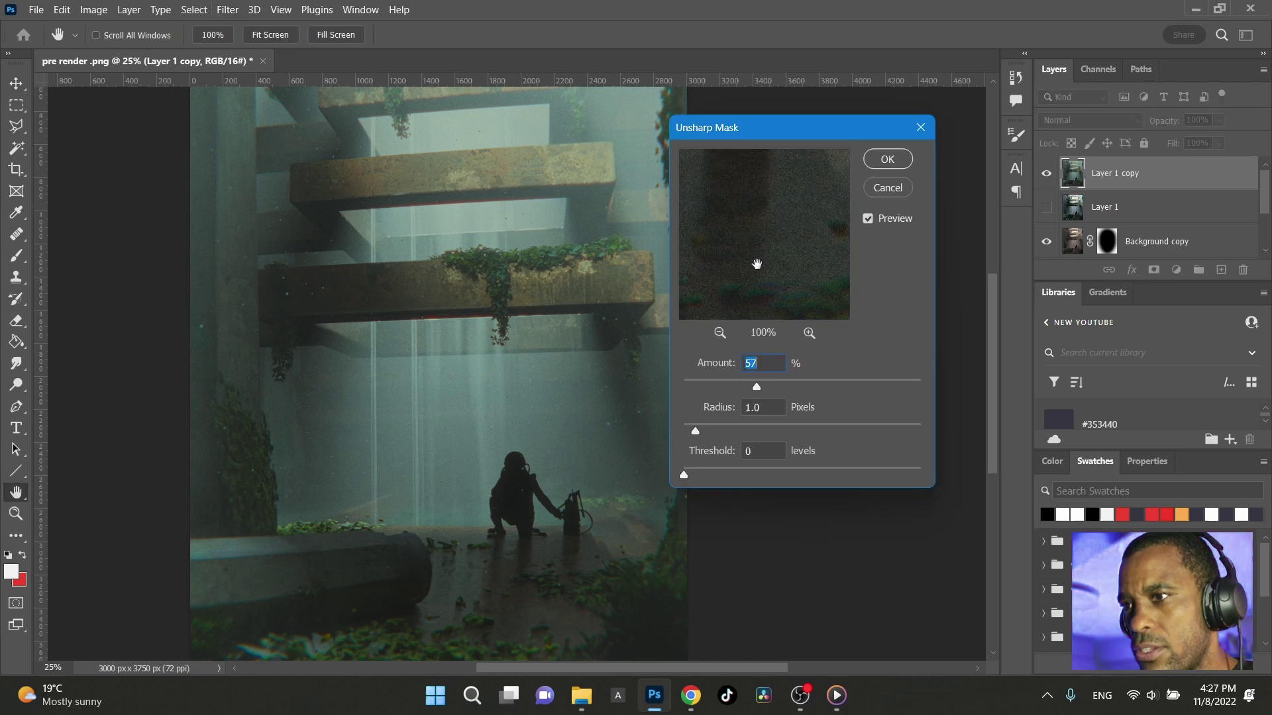
left_click(885, 161)
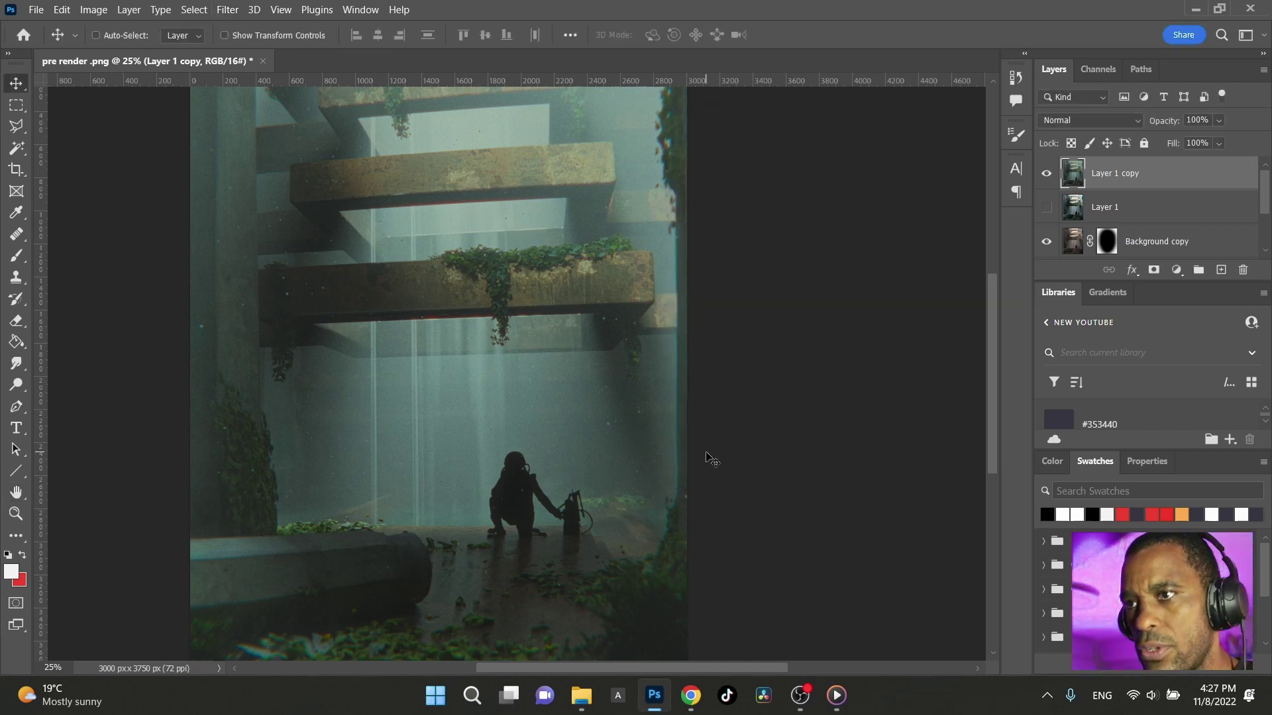